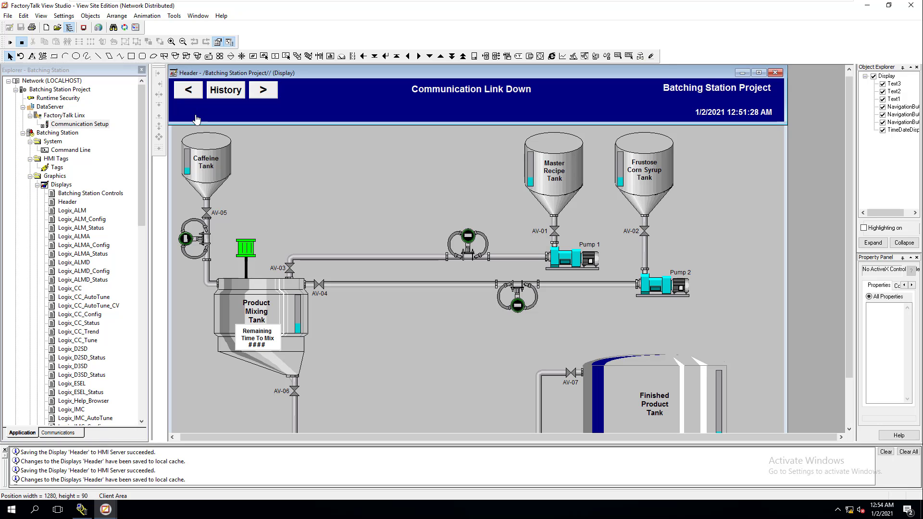
Insert an Alarm and Event Summary object about 1070 wide and 41 high across the lower part of the Header display.
click(92, 17)
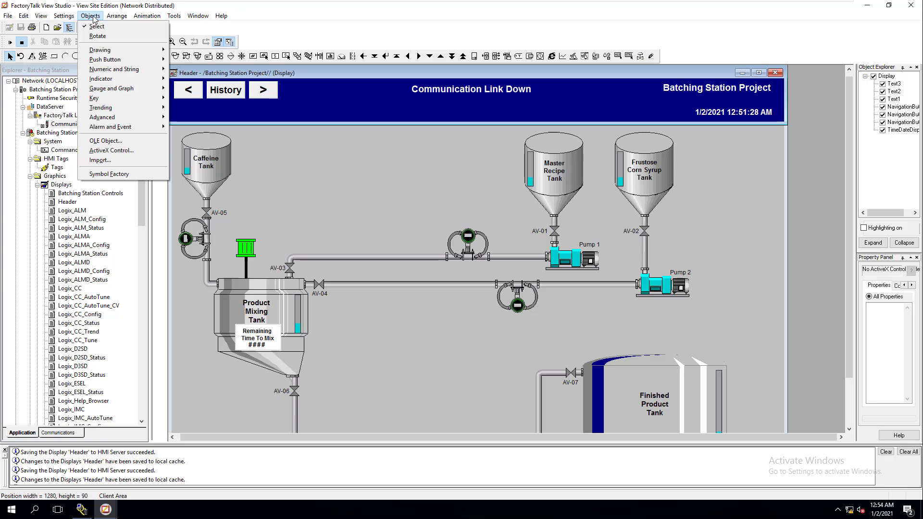
mouse_move(117, 131)
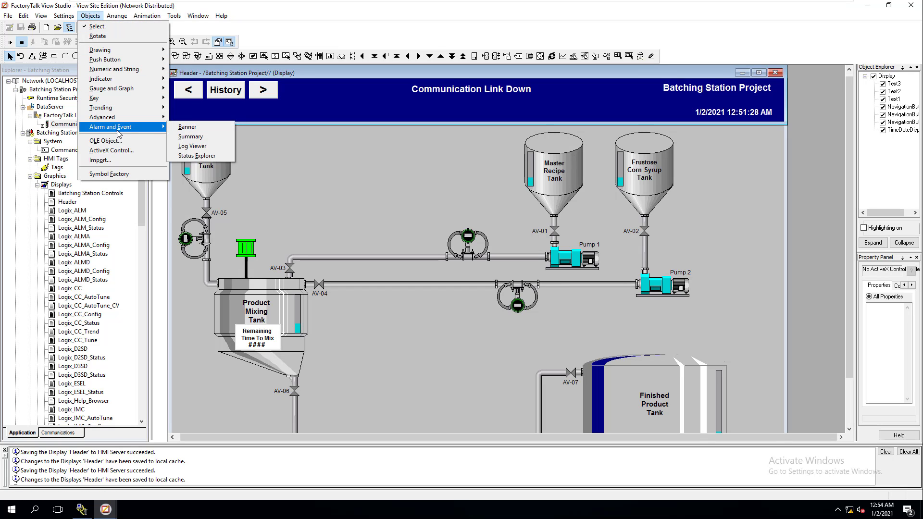
click(183, 137)
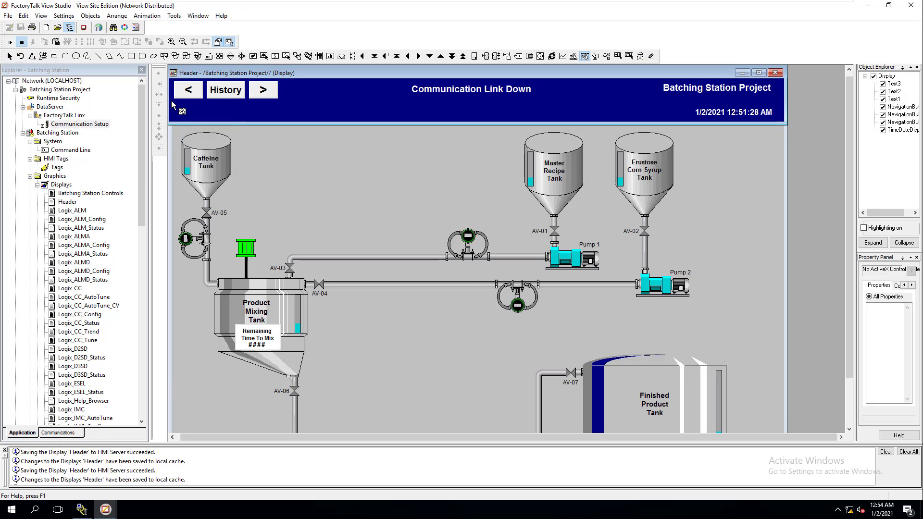
drag(179, 123, 686, 120)
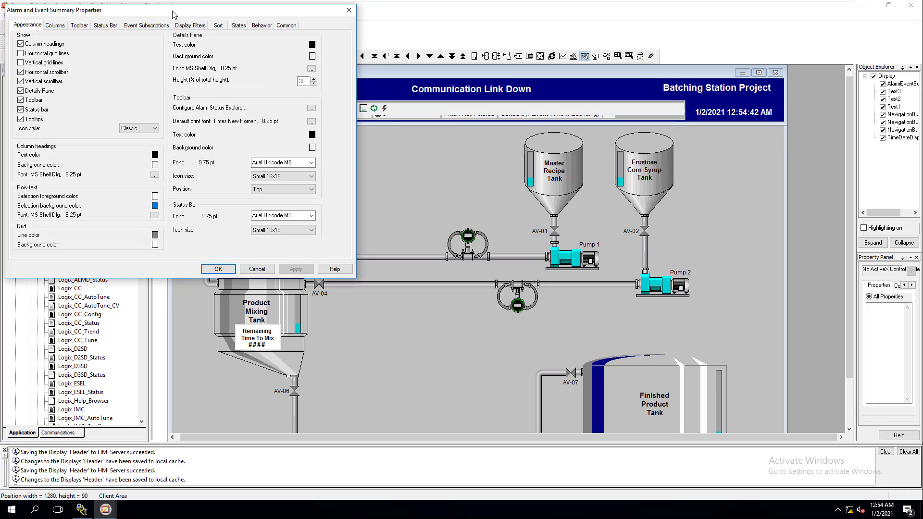
Turn off the summary's column headings, both scrollbars, details pane, toolbar, status bar and tooltips.
drag(172, 11, 426, 64)
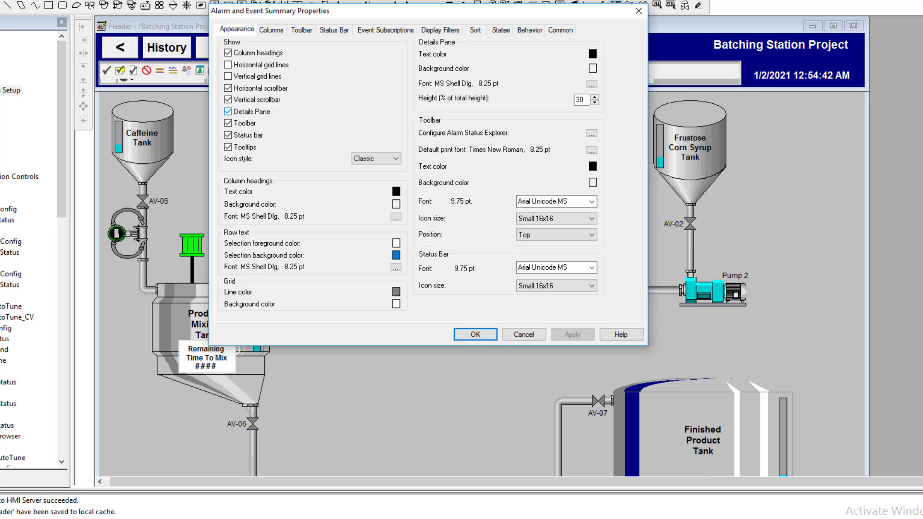
drag(325, 12, 348, 111)
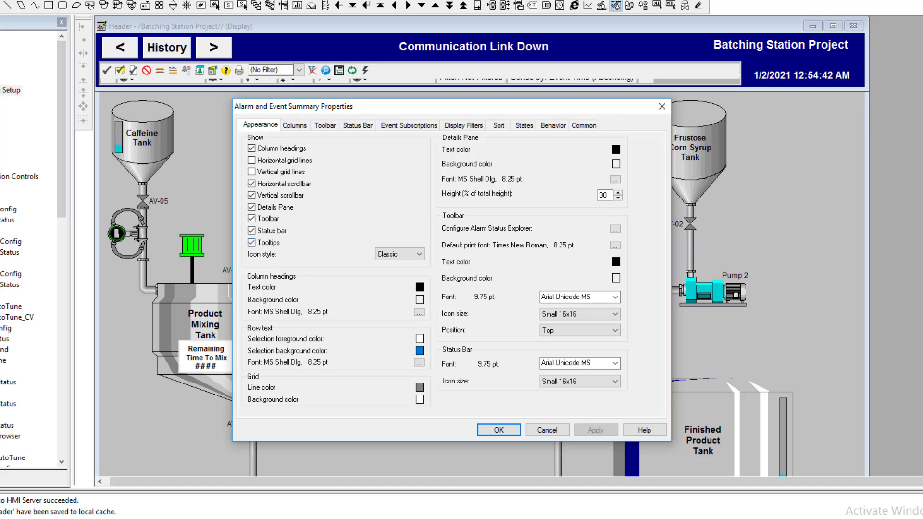
click(251, 242)
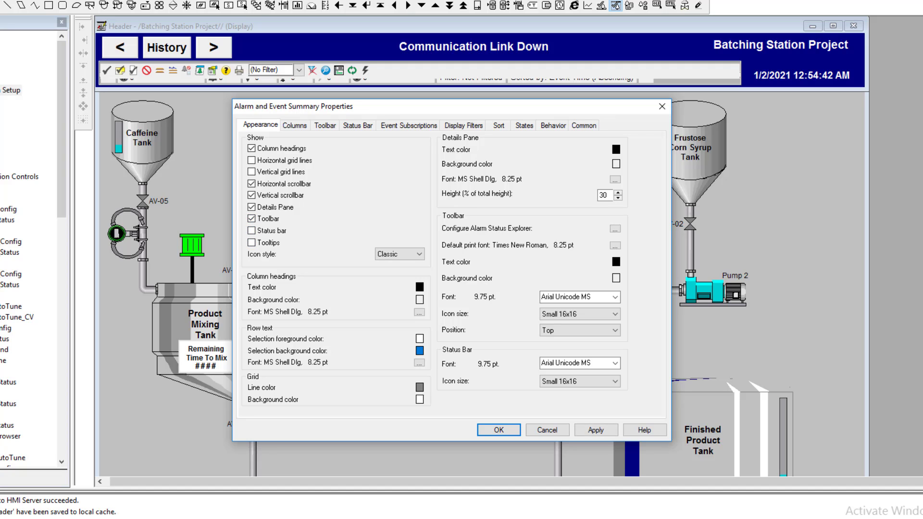
click(251, 195)
click(251, 183)
click(251, 148)
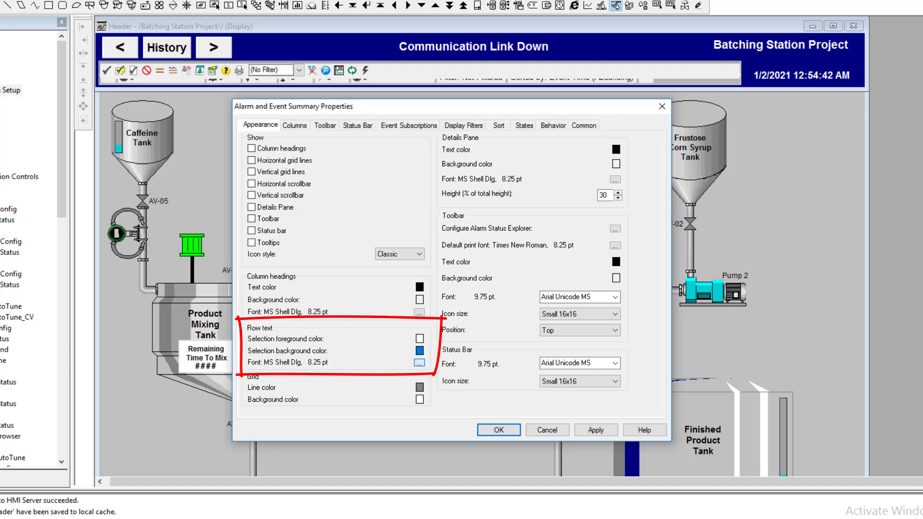
Set the summary's row text font to Microsoft Sans Serif, size 12, and apply the appearance settings.
click(419, 362)
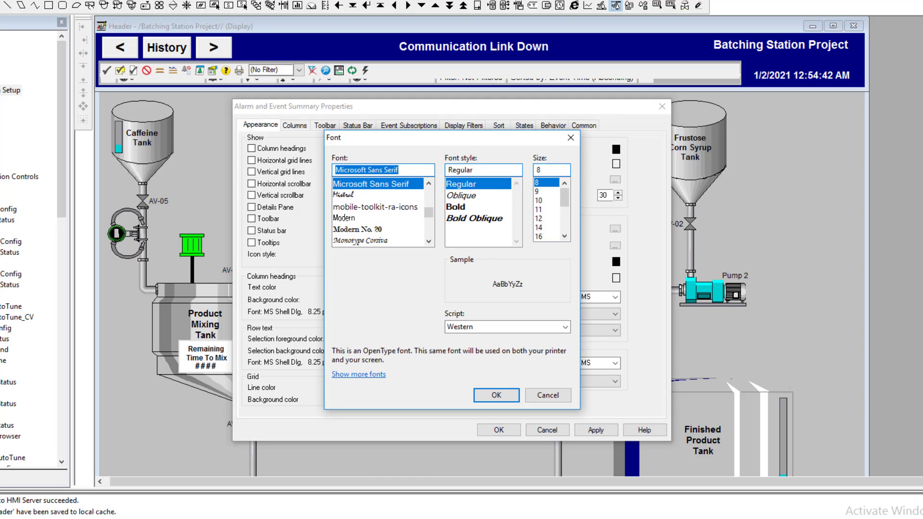
click(539, 218)
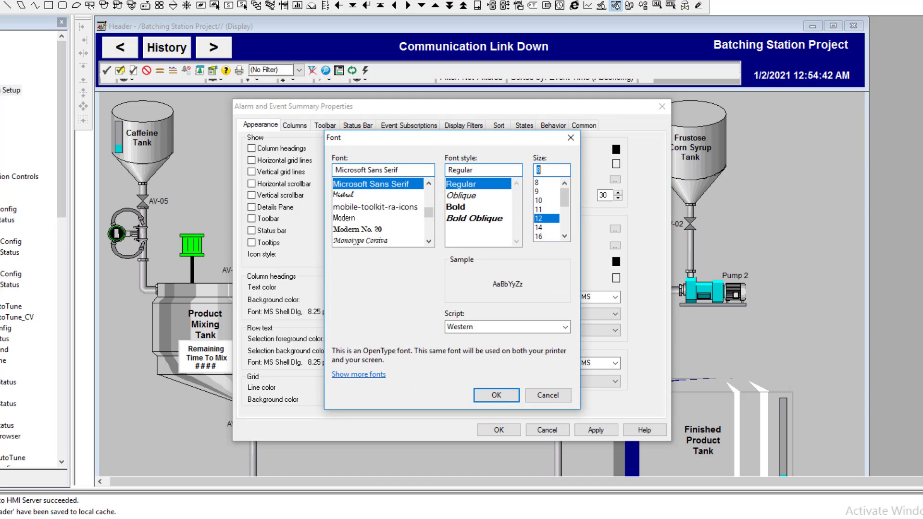
click(497, 395)
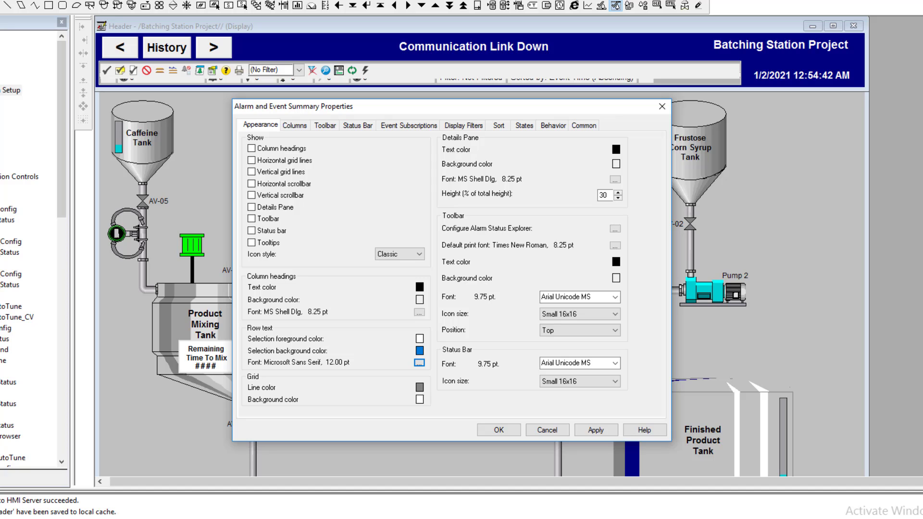
click(615, 314)
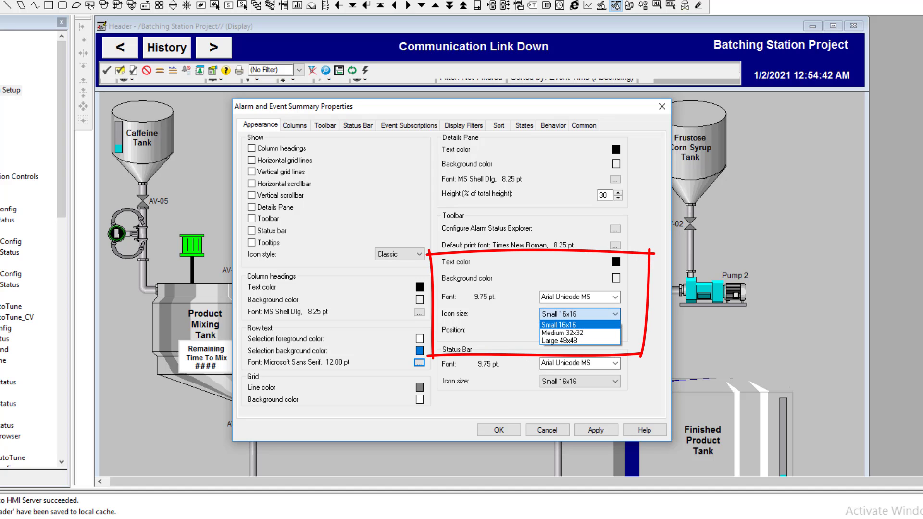
click(615, 314)
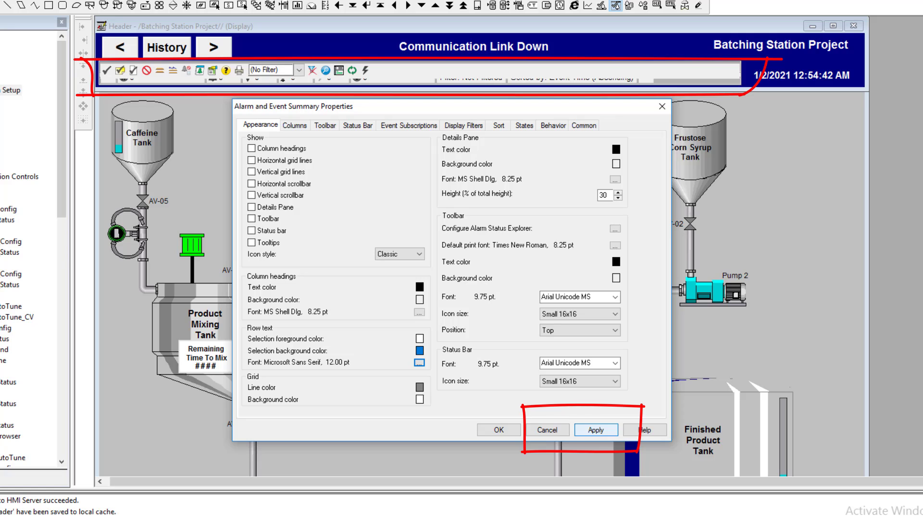
click(596, 431)
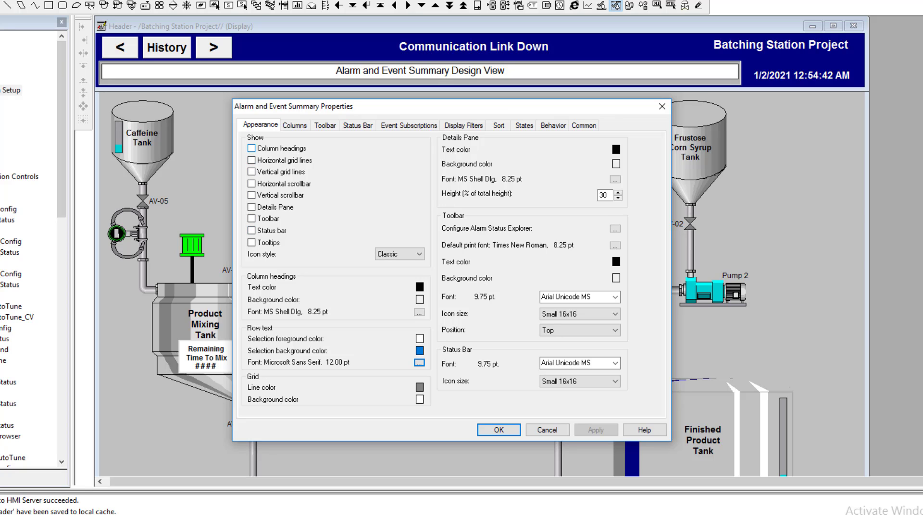
Show only the In Alarm Time and Message columns in the alarm summary and apply the change.
click(294, 125)
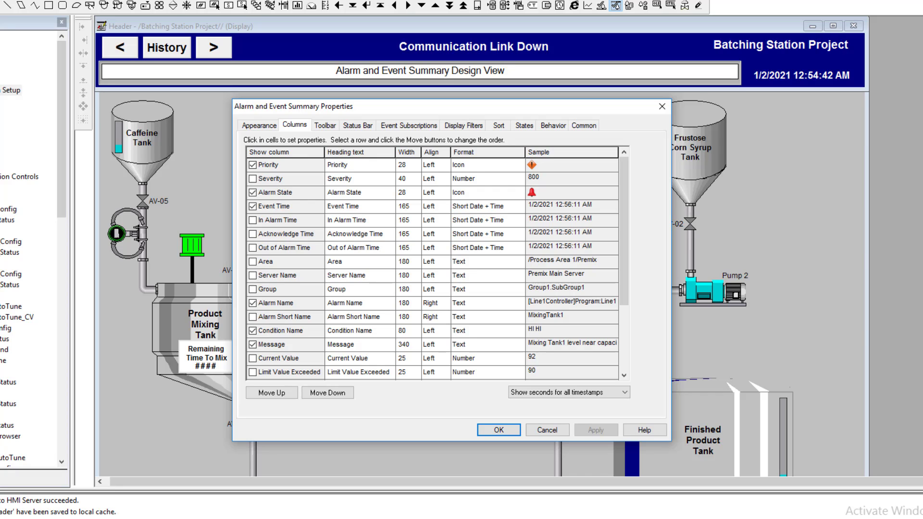
click(253, 220)
click(252, 206)
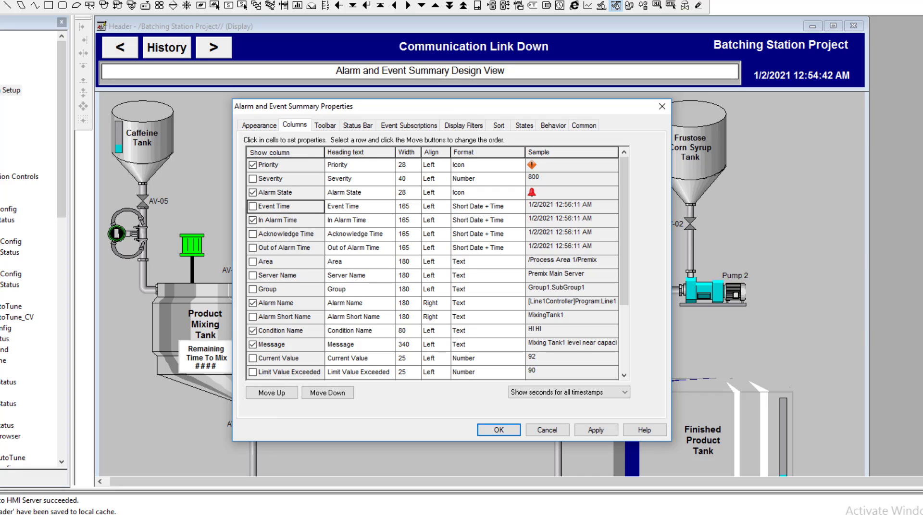
click(252, 193)
click(252, 165)
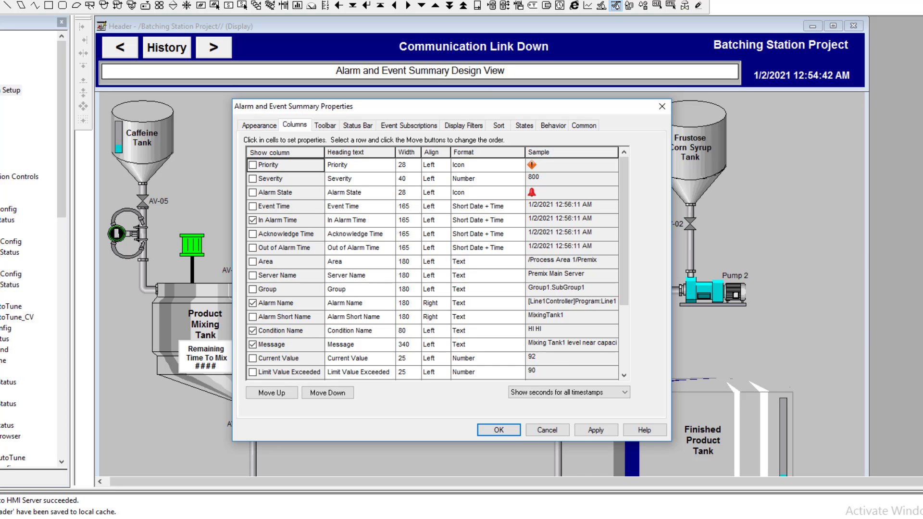
click(252, 331)
click(252, 303)
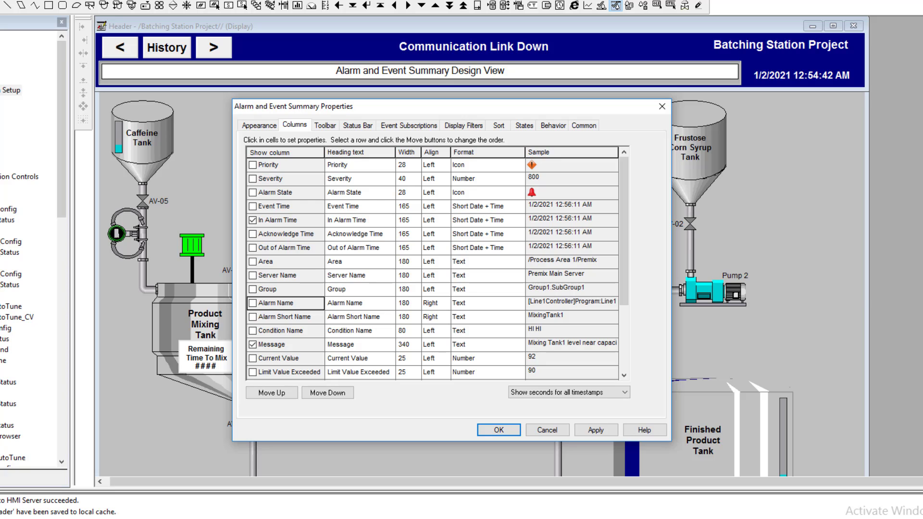
click(596, 430)
Examine the summary's toolbar, status bar, event subscription and display filter settings, including the available initial display filters.
click(326, 126)
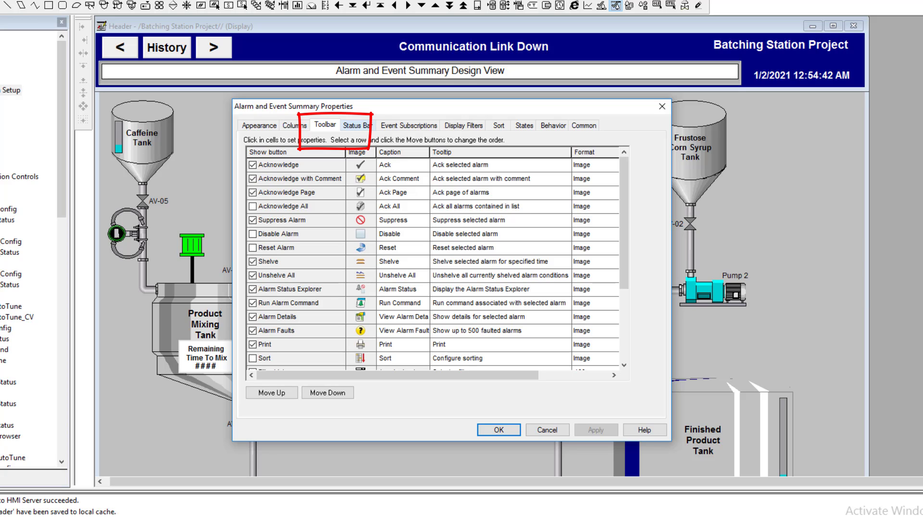
click(259, 125)
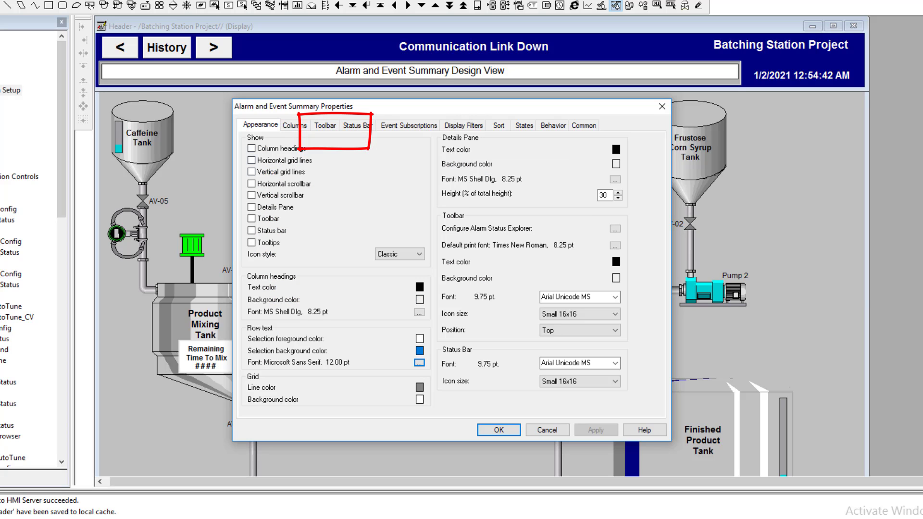
click(358, 125)
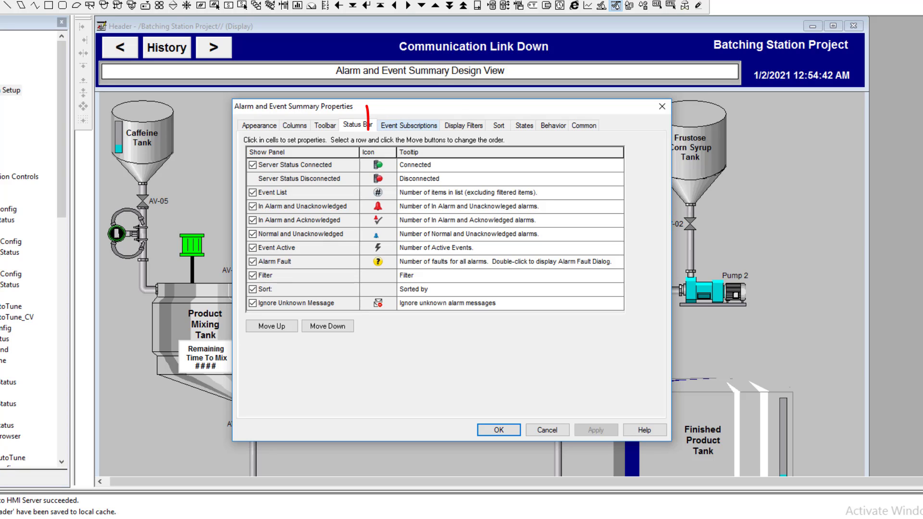
click(409, 125)
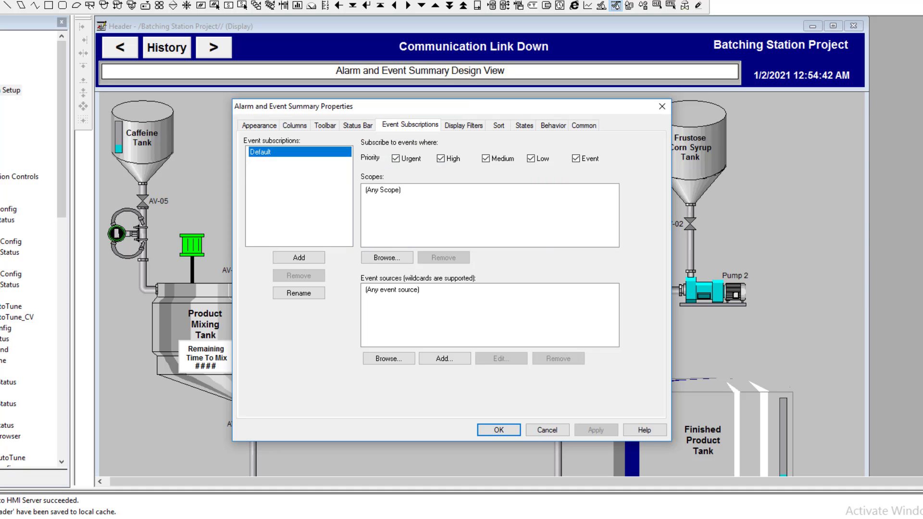
click(463, 126)
key(ctrl+shift+Tab)
key(ctrl+Tab)
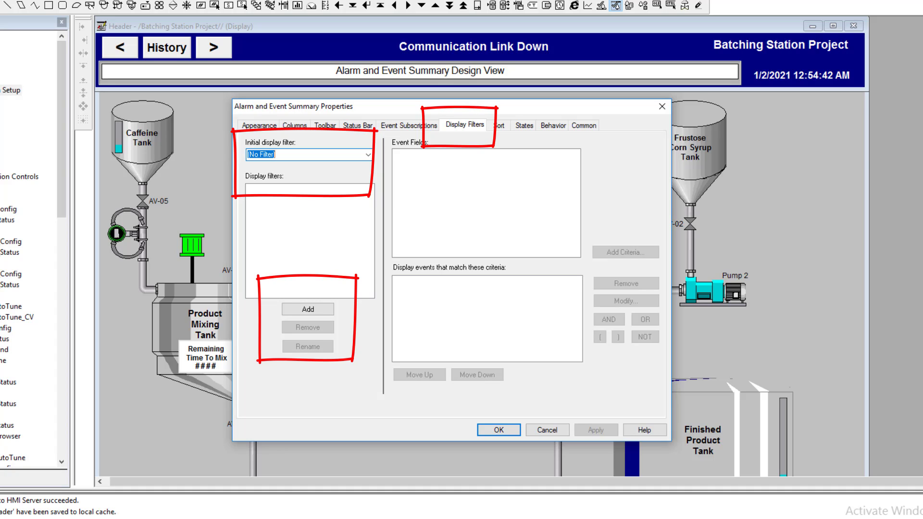
click(368, 154)
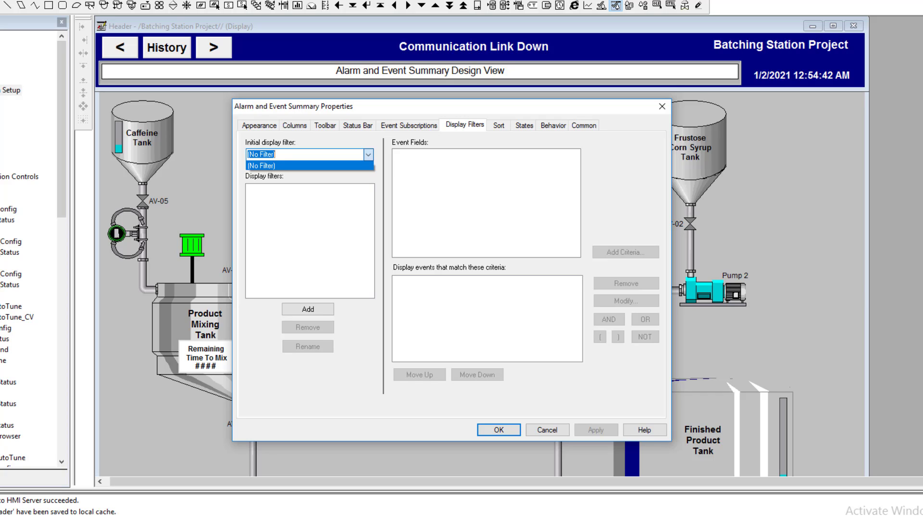
Set the scope of the Default event subscription to DataServer and apply the change.
click(408, 127)
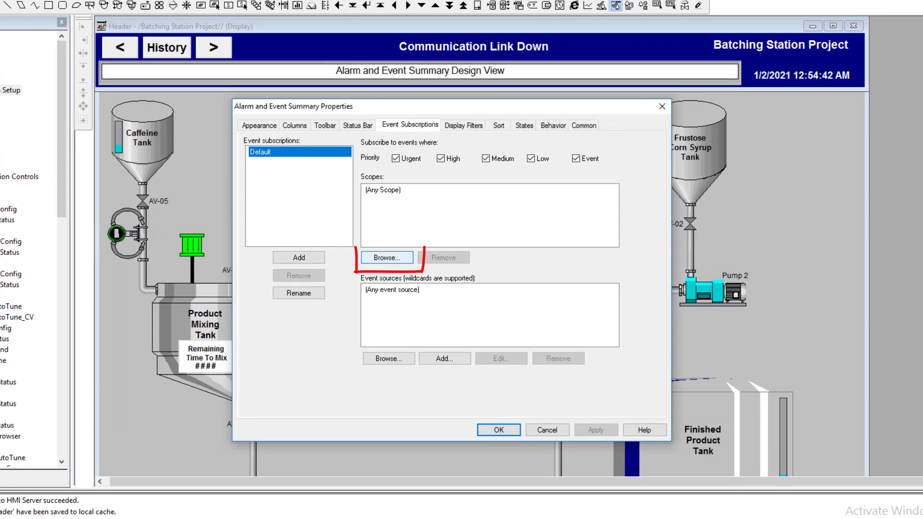
click(387, 258)
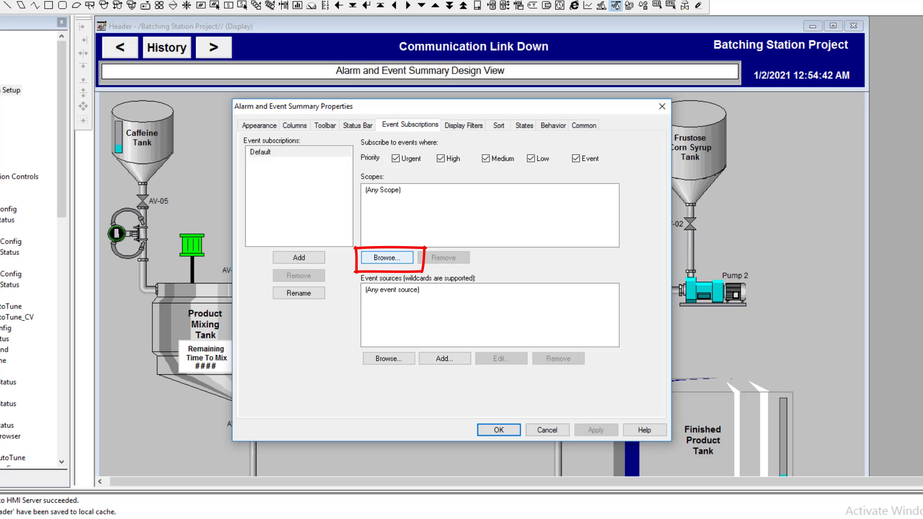
click(360, 165)
key(Down)
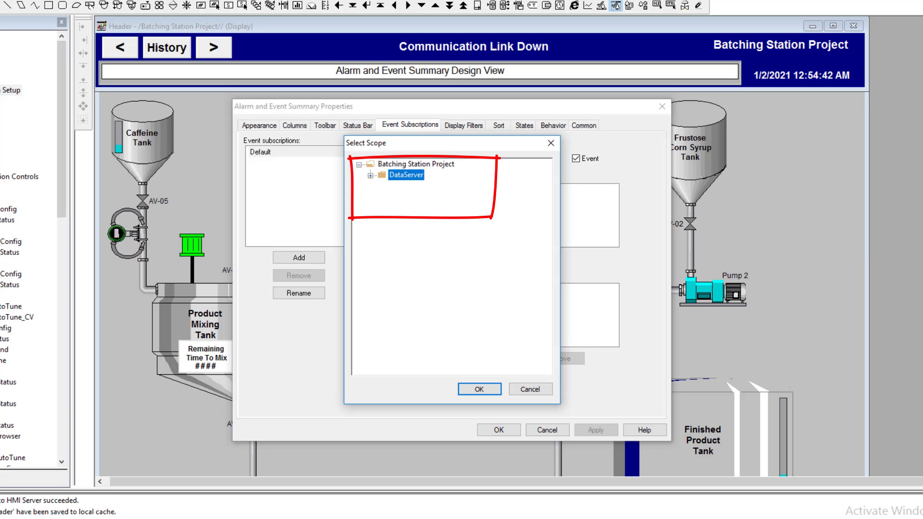
key(Return)
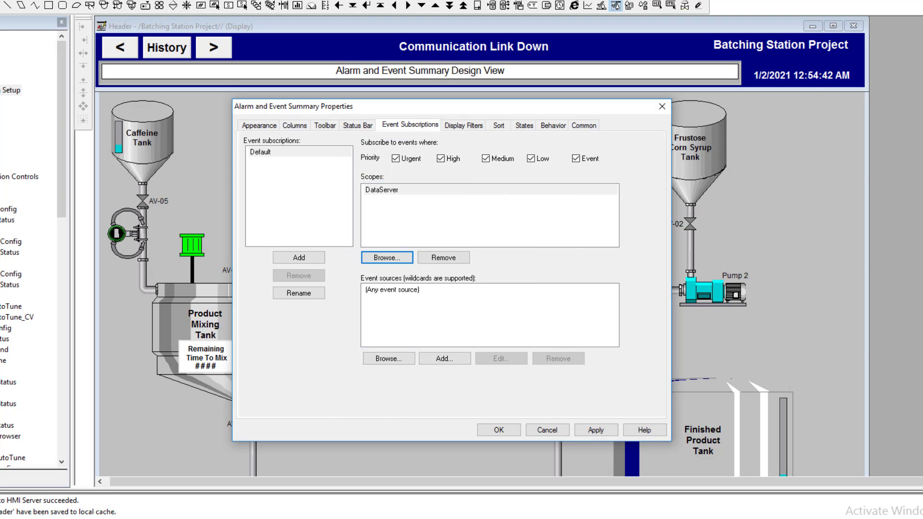
click(596, 430)
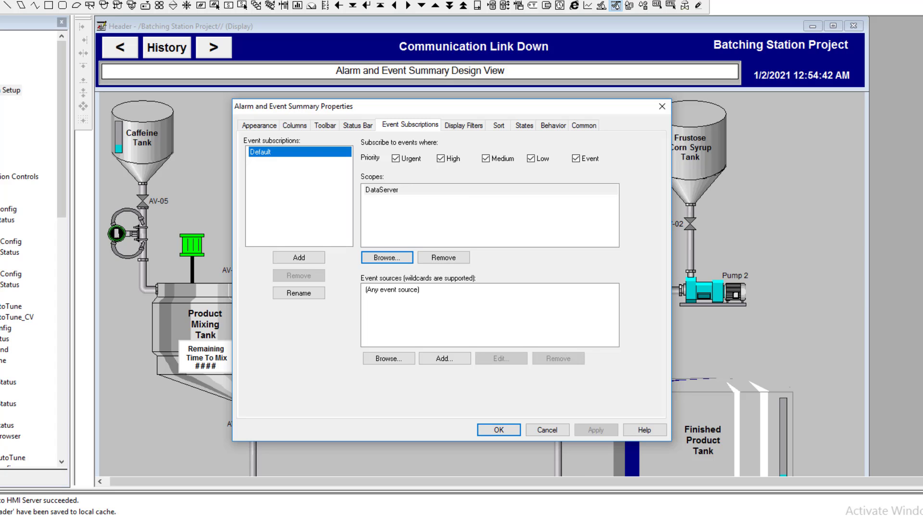
Review the States, Sort, Appearance and Columns settings and accept the alarm summary's properties.
click(524, 126)
click(499, 125)
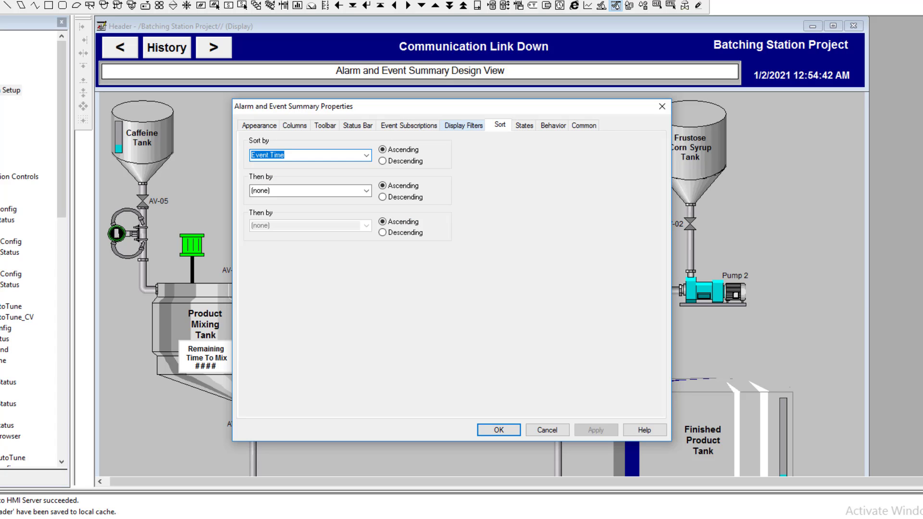
click(259, 126)
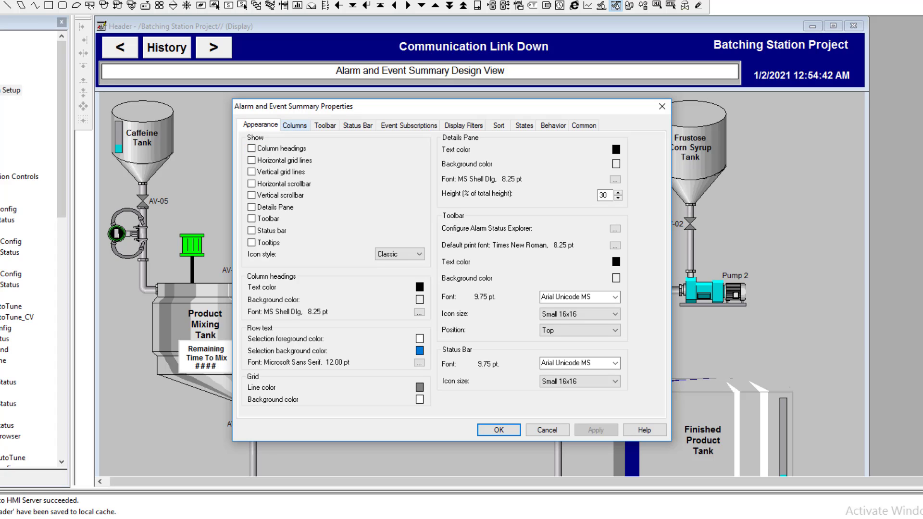
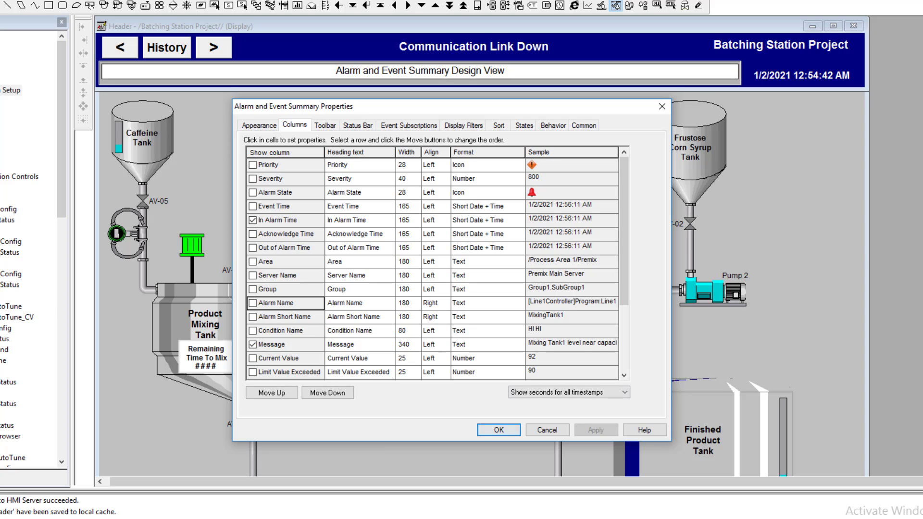
click(499, 430)
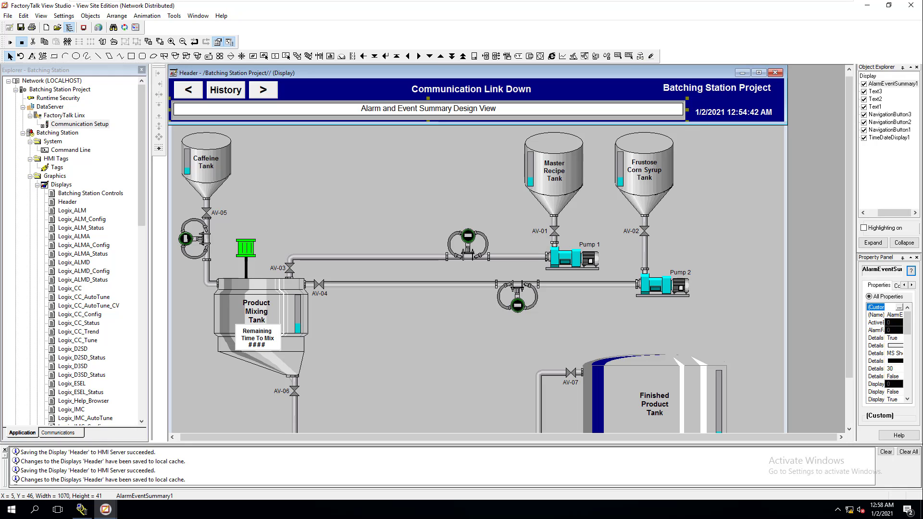
Try shortening the alarm summary in the header and bring its height back to 41.
drag(428, 121, 428, 115)
key(shift+Down)
key(shift+Down)
key(shift+Down)
key(shift+Down)
key(shift+Down)
key(shift+Down)
key(shift+Down)
key(shift+Down)
key(shift+Down)
key(shift+Down)
key(shift+Down)
key(shift+Down)
key(shift+Down)
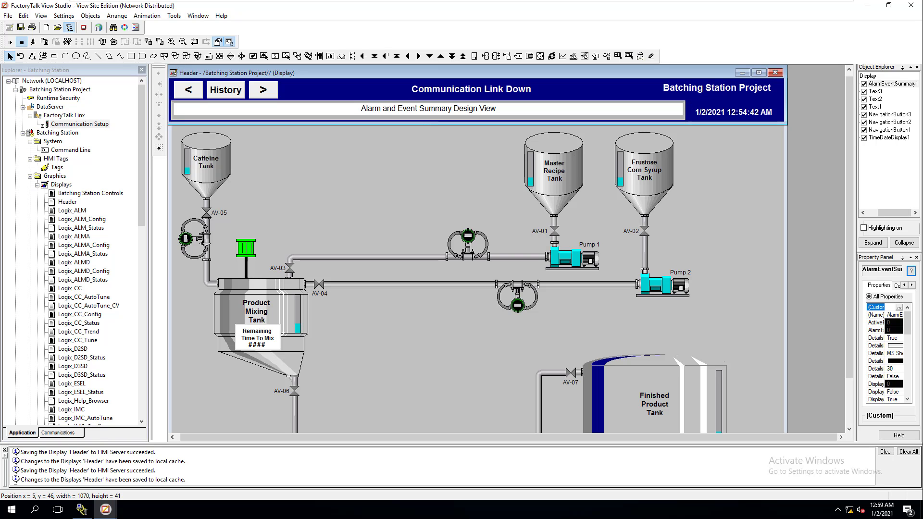
Set the header alarm summary's details pane and toolbar background colors to white, apply them and accept the properties.
double_click(428, 110)
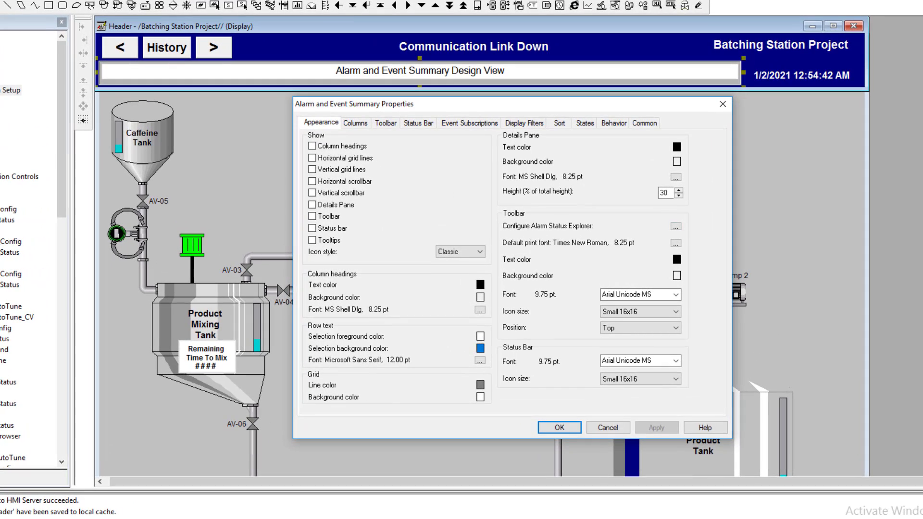
click(481, 349)
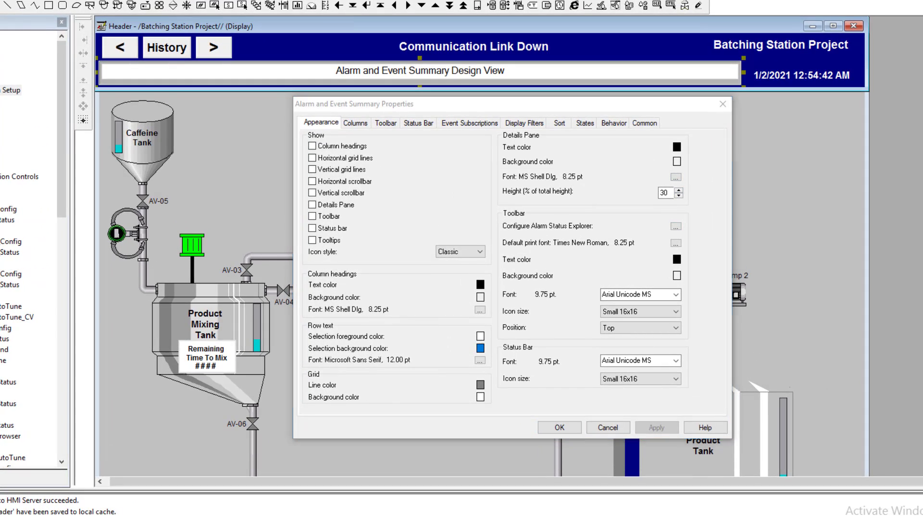
click(566, 272)
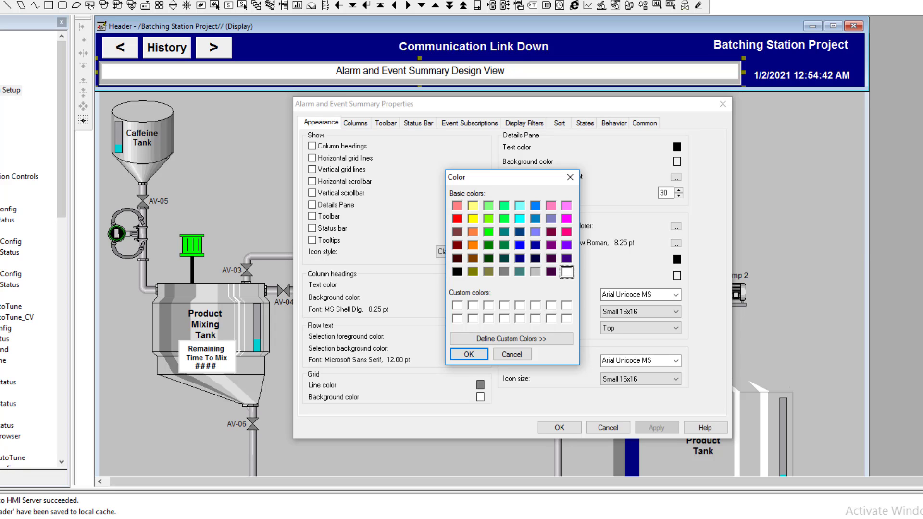
click(469, 354)
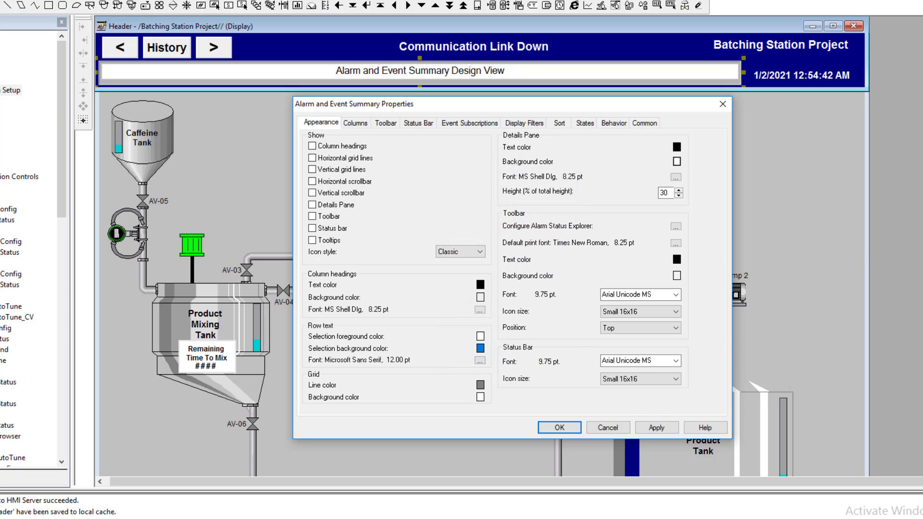
click(657, 427)
click(677, 276)
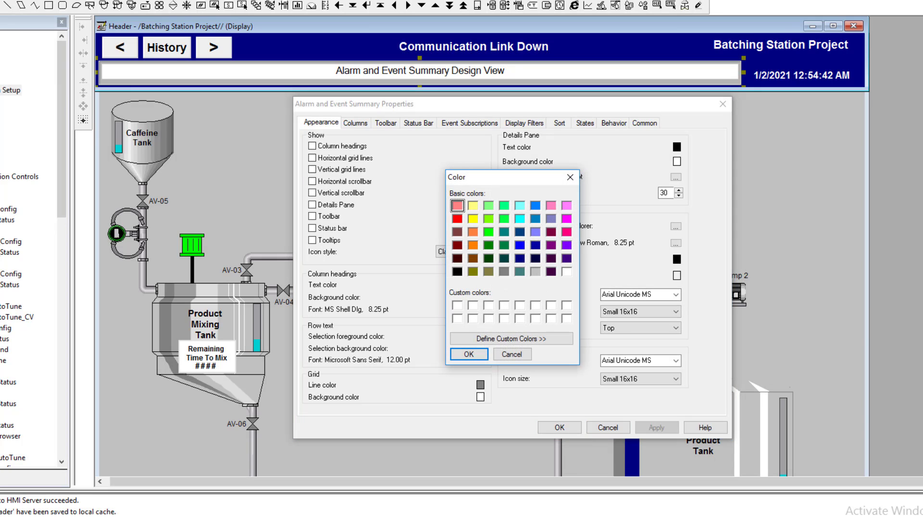
click(567, 272)
click(469, 355)
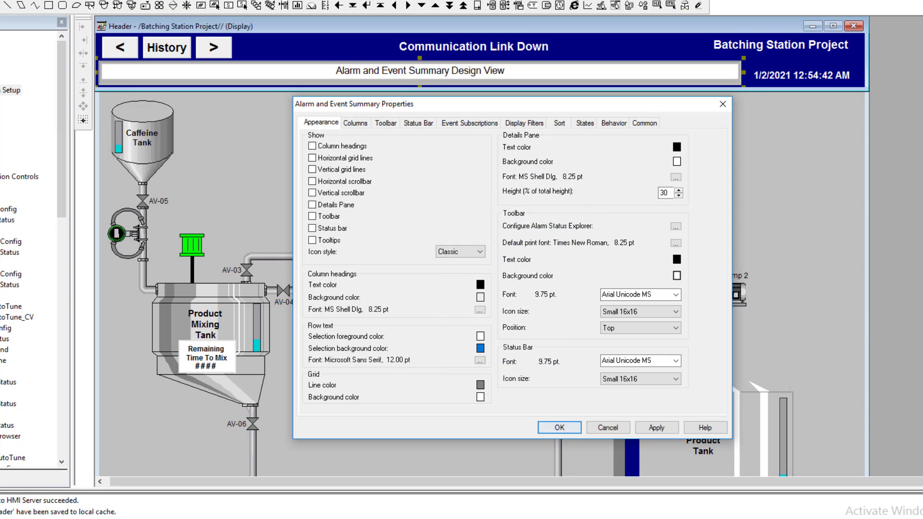
click(656, 427)
click(560, 428)
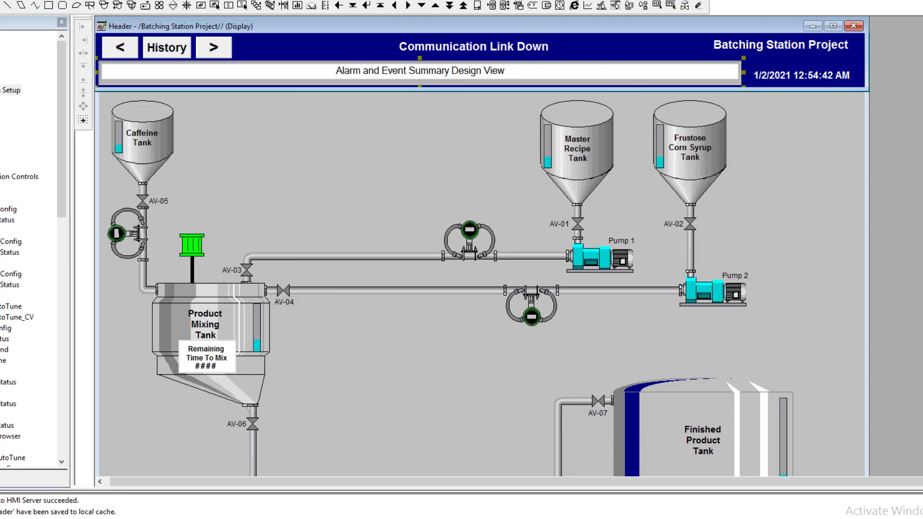
Reopen the header alarm summary's properties and move the dialog below the header so its settings are fully on screen.
double_click(481, 72)
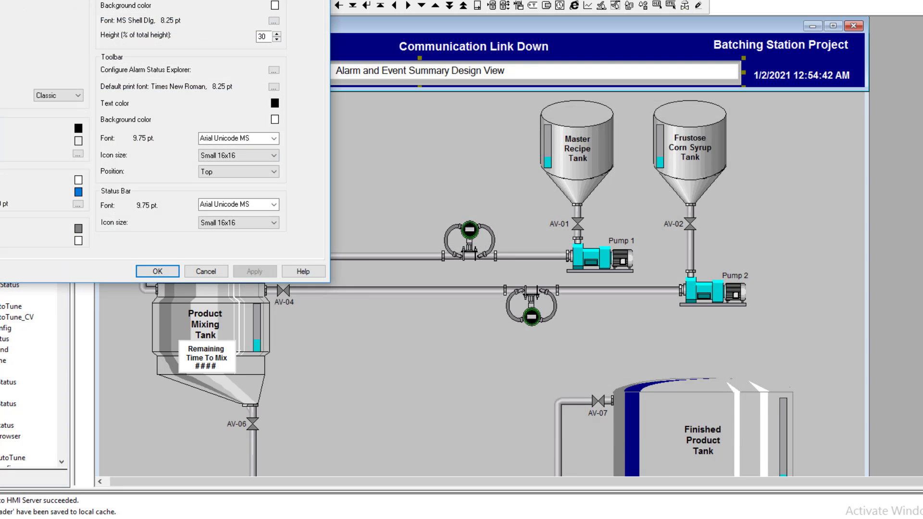
drag(180, 0, 678, 130)
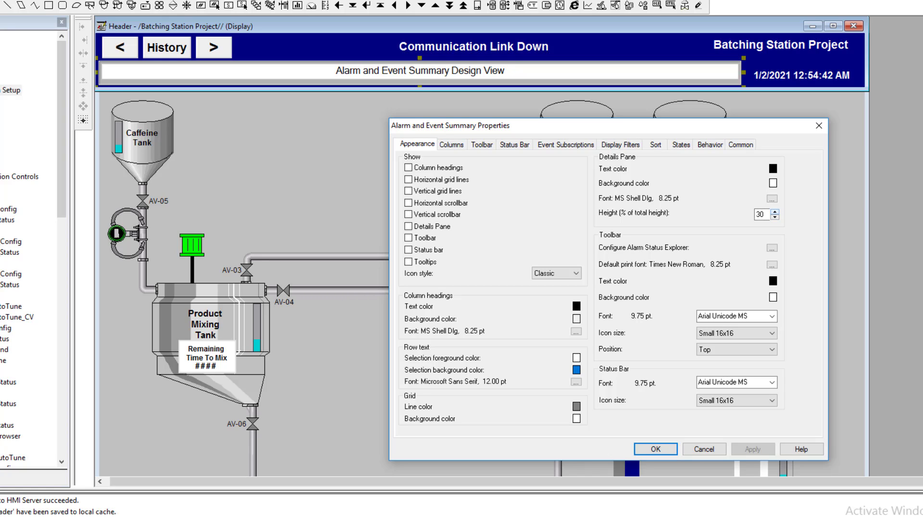
Try a details pane height of 40 % of total height, then set it back to 30 % and apply.
click(774, 212)
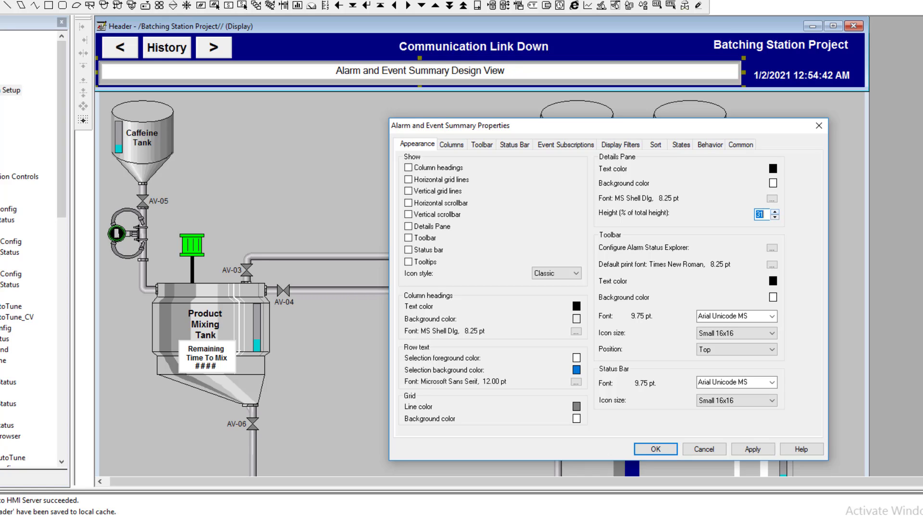
click(775, 217)
text(40)
click(752, 449)
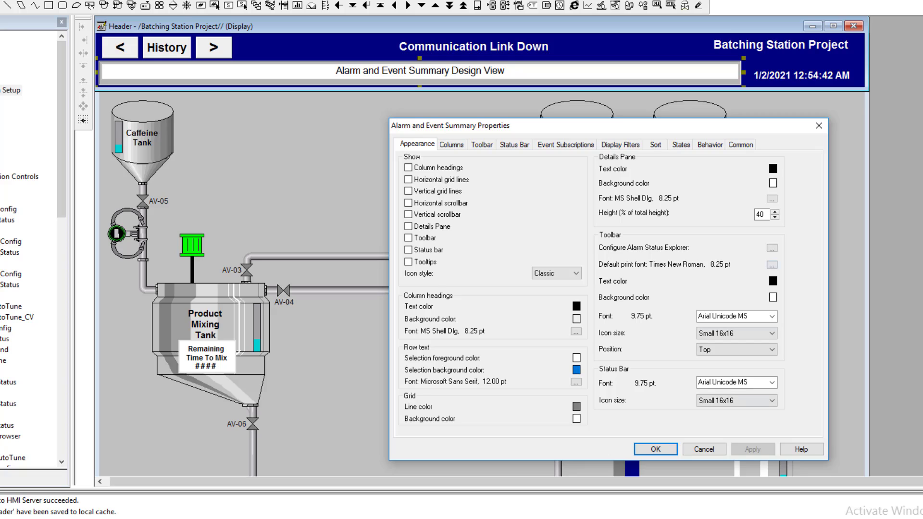
double_click(760, 214)
text(30)
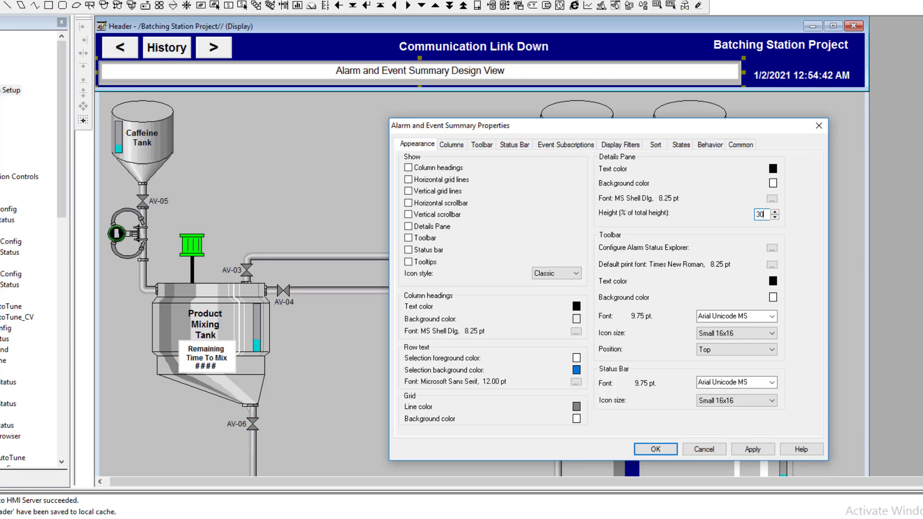
click(752, 449)
Try the PlantPAx icon style for the alarm summary, then set the icon style back to Classic.
click(567, 273)
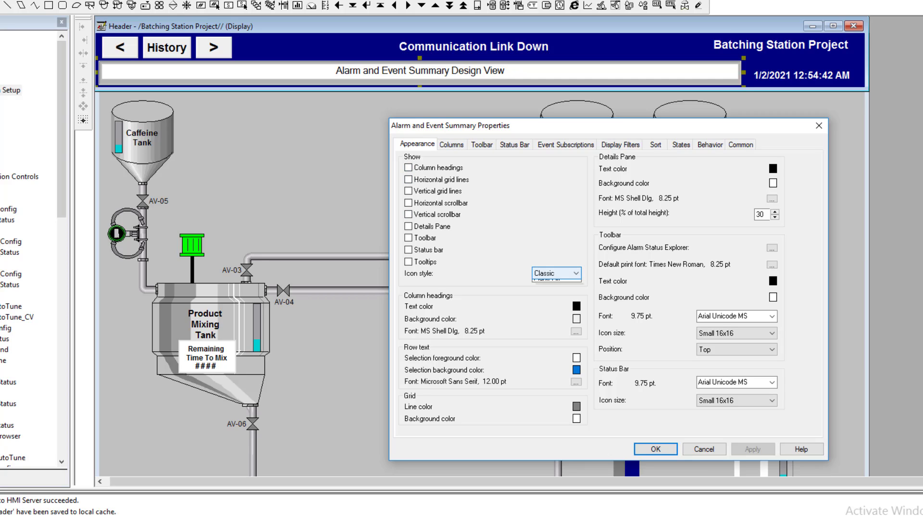
click(556, 292)
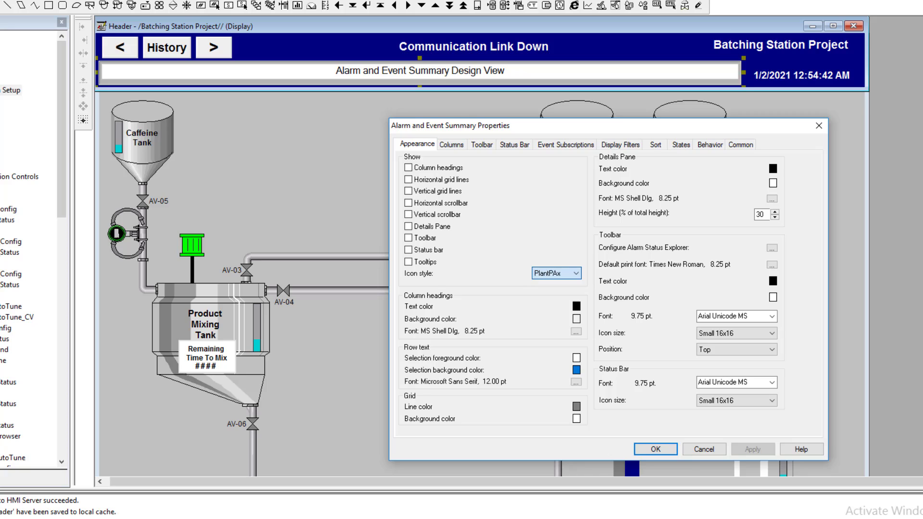
click(753, 450)
click(567, 273)
key(Up)
key(Return)
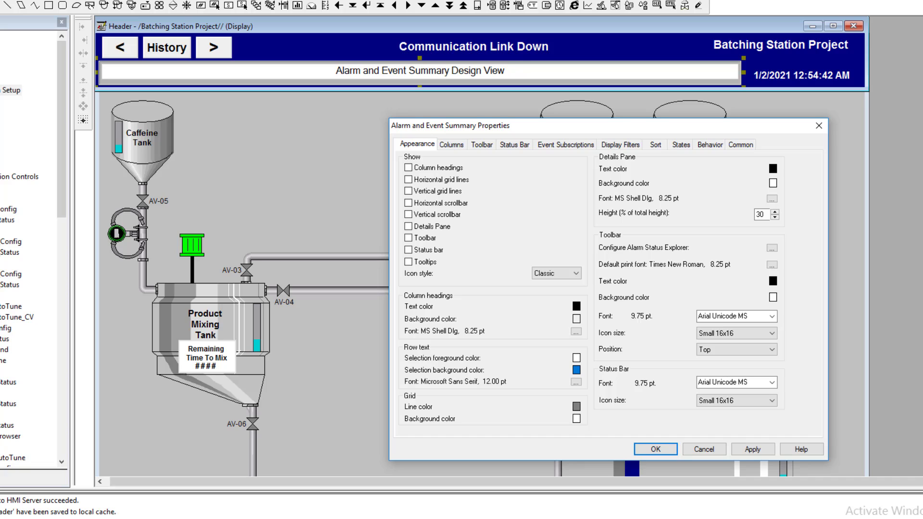
Set the alarm summary's grid line color to white and apply the change.
click(576, 406)
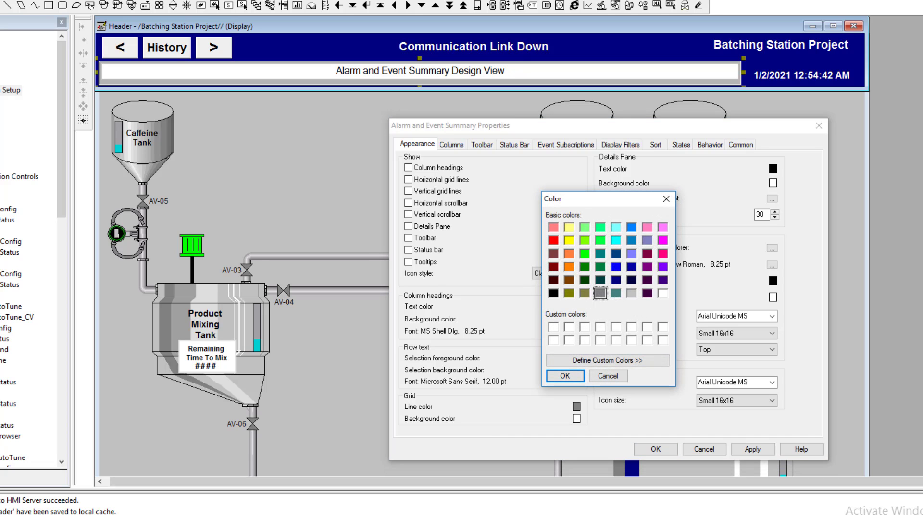
click(663, 293)
click(565, 376)
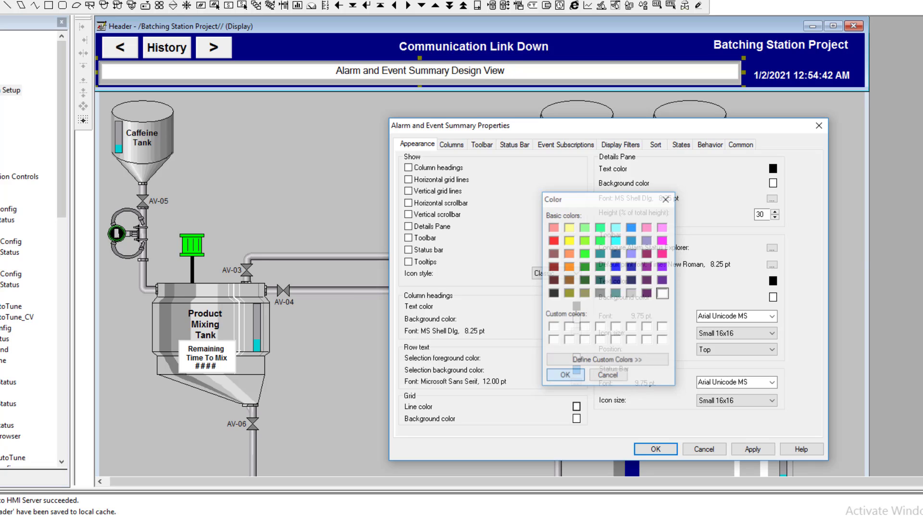
key(alt+a)
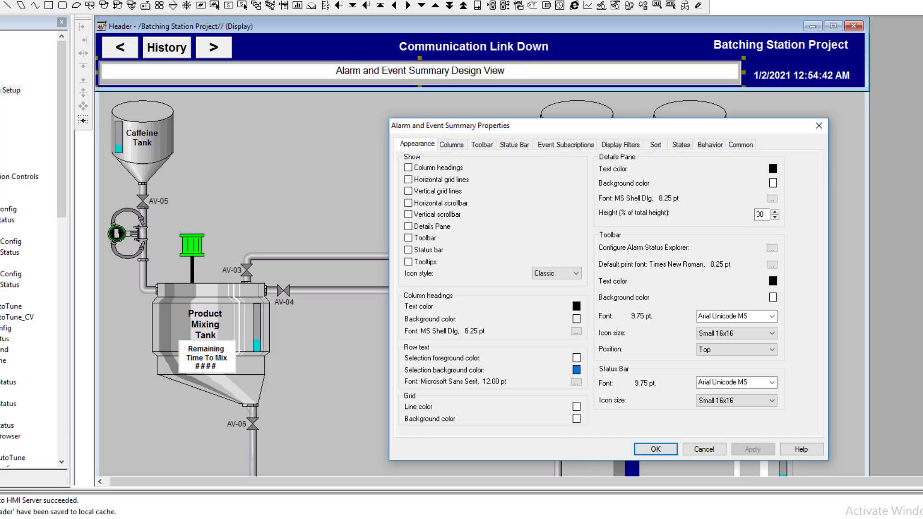
Set the column headings background color to white, apply it and accept the alarm summary's properties.
click(576, 370)
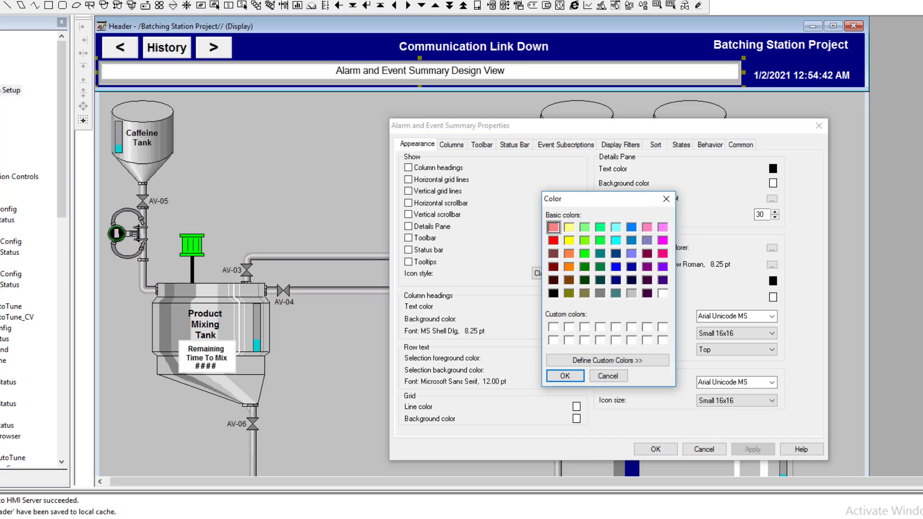
click(663, 293)
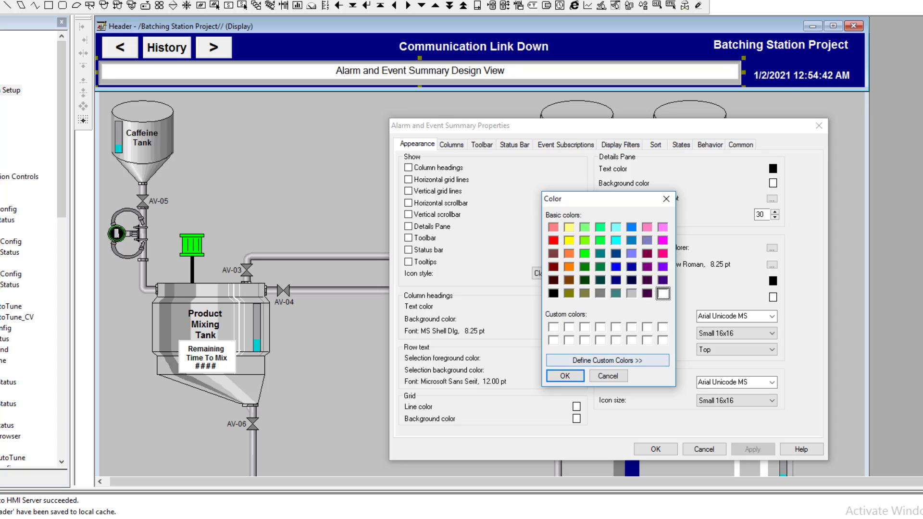
click(565, 376)
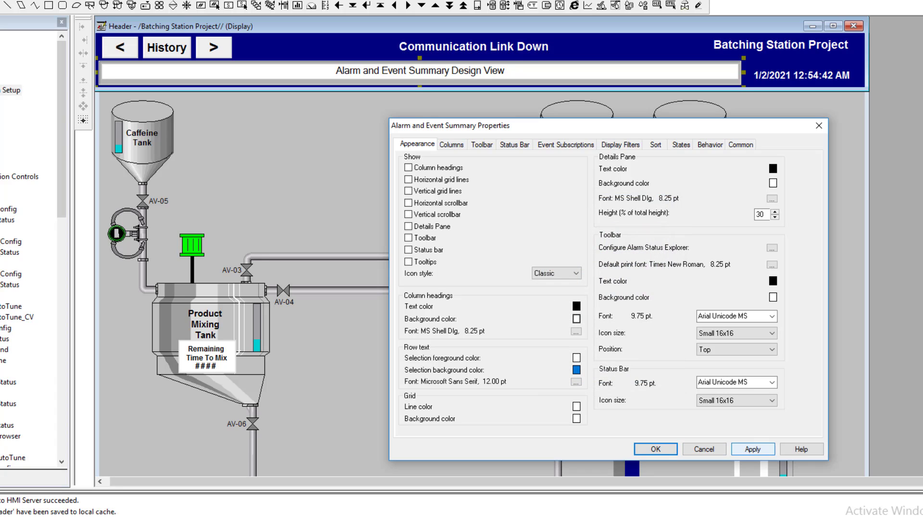
click(752, 449)
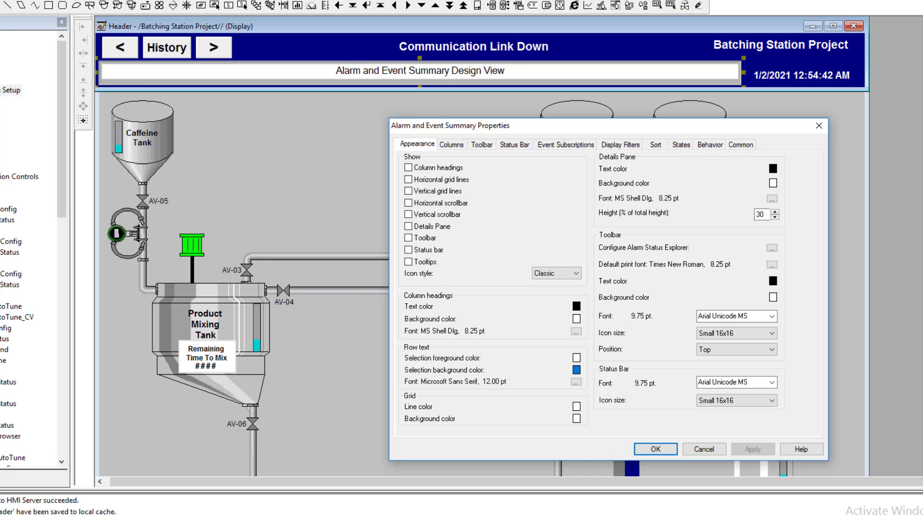
click(655, 450)
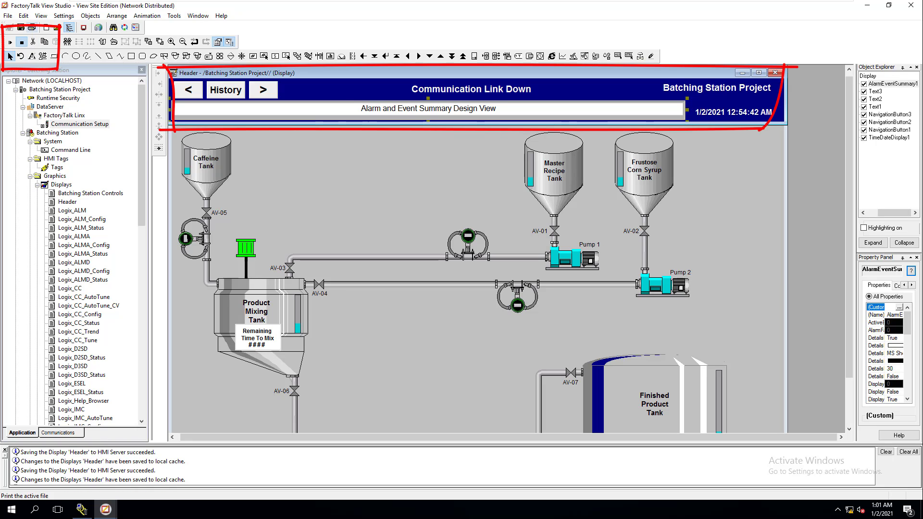
Test the Header display to check the alarm summary, return to editing and select the summary.
click(11, 43)
click(10, 42)
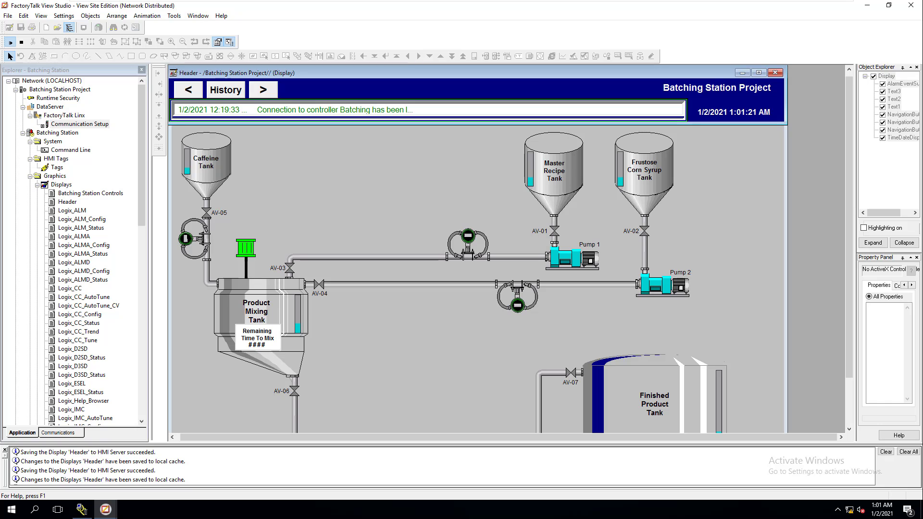
click(21, 42)
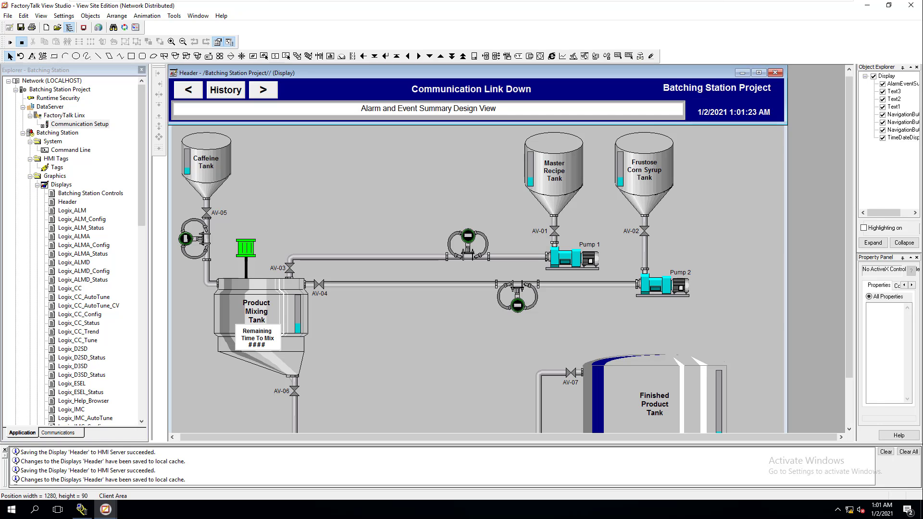
click(428, 111)
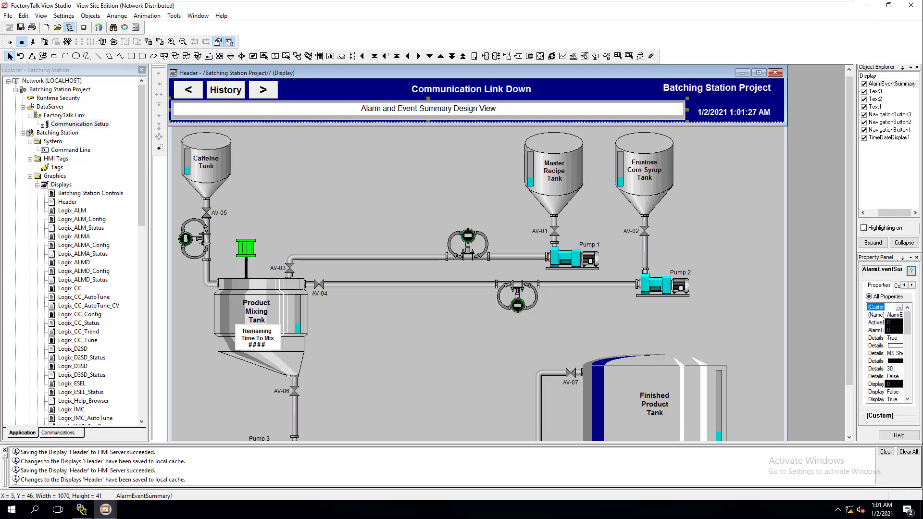
drag(428, 126, 428, 124)
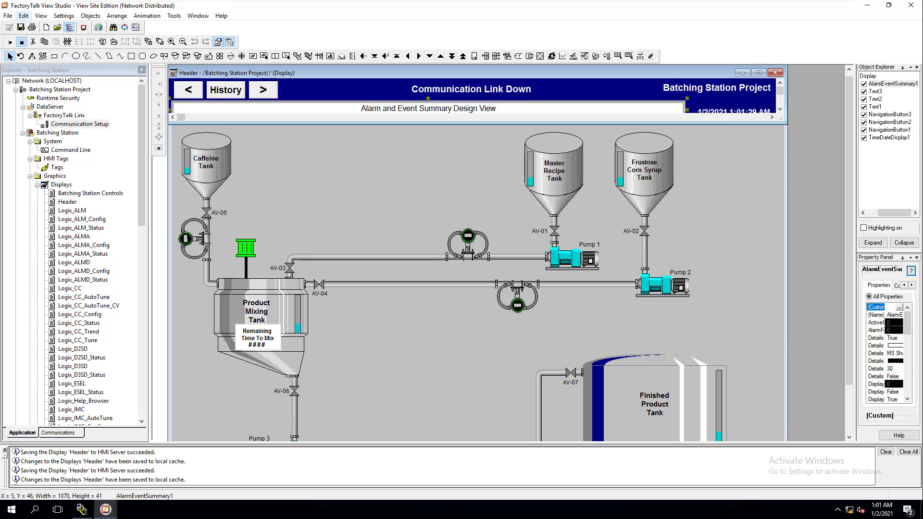
click(24, 16)
key(Escape)
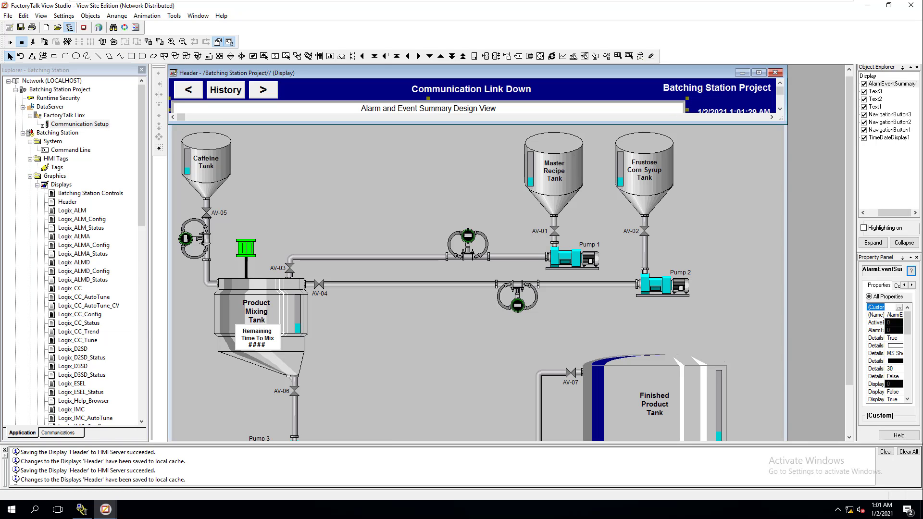
drag(478, 124, 477, 126)
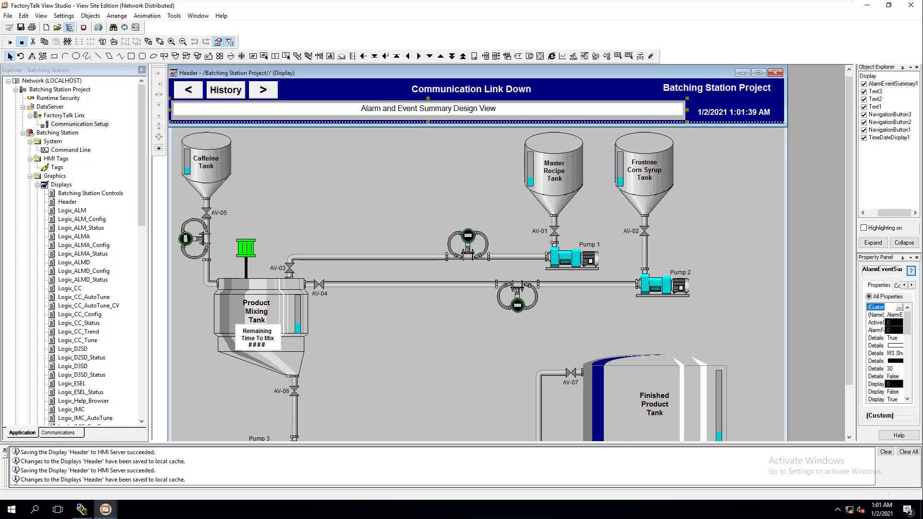
Increase the alarm summary's height to 44, test the Header display and return to editing.
mouse_move(427, 122)
mouse_down()
mouse_move(429, 134)
mouse_move(429, 126)
mouse_up()
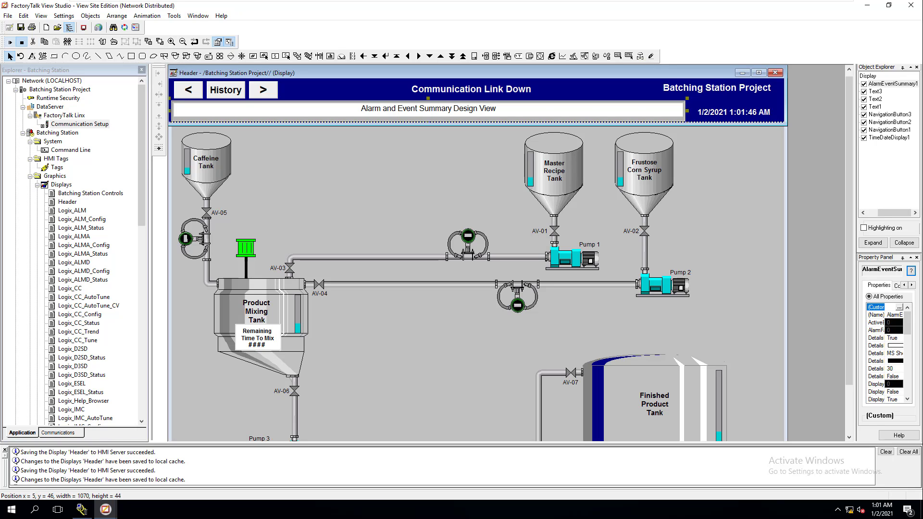
click(10, 42)
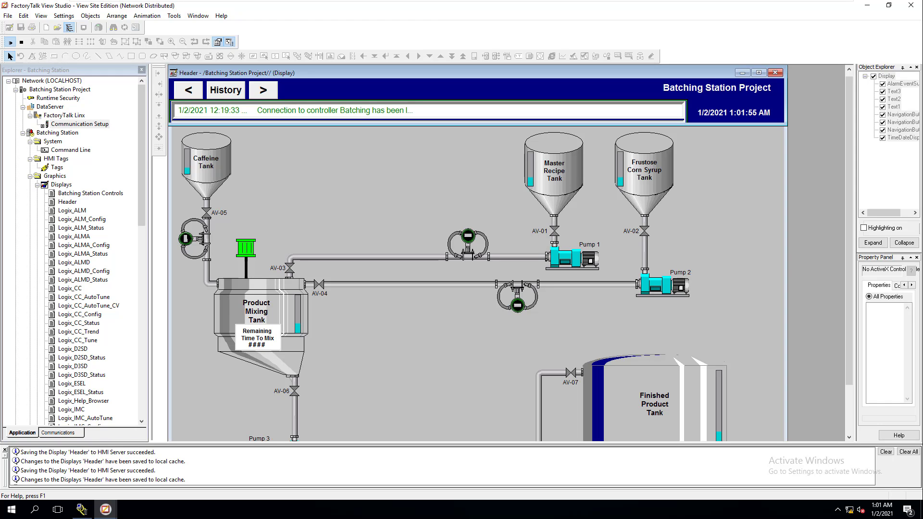
click(21, 42)
Adjust the alarm summary's position in the header to x = 2, y = 50, testing the display between moves.
click(428, 111)
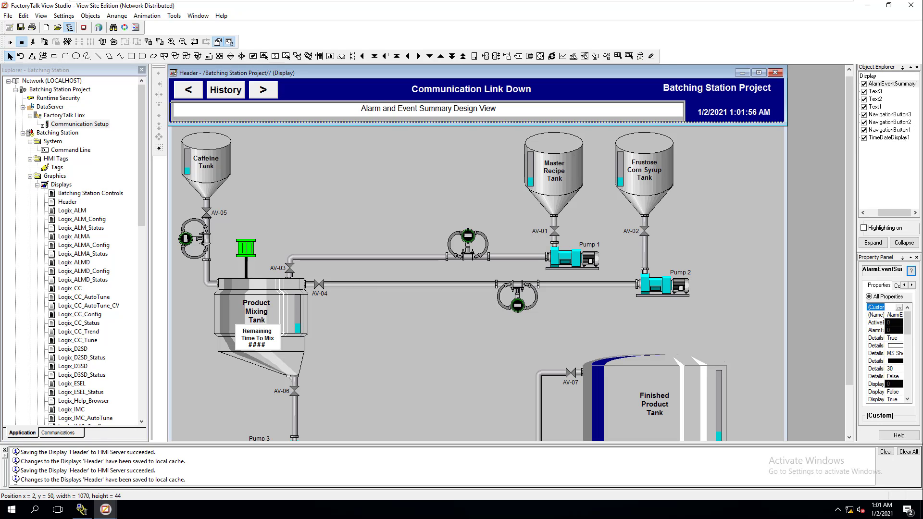
key(Up)
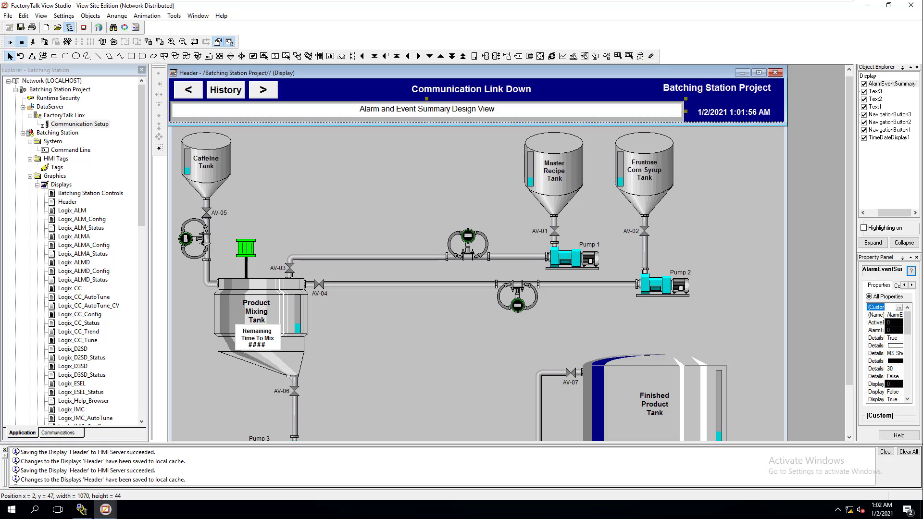
click(10, 42)
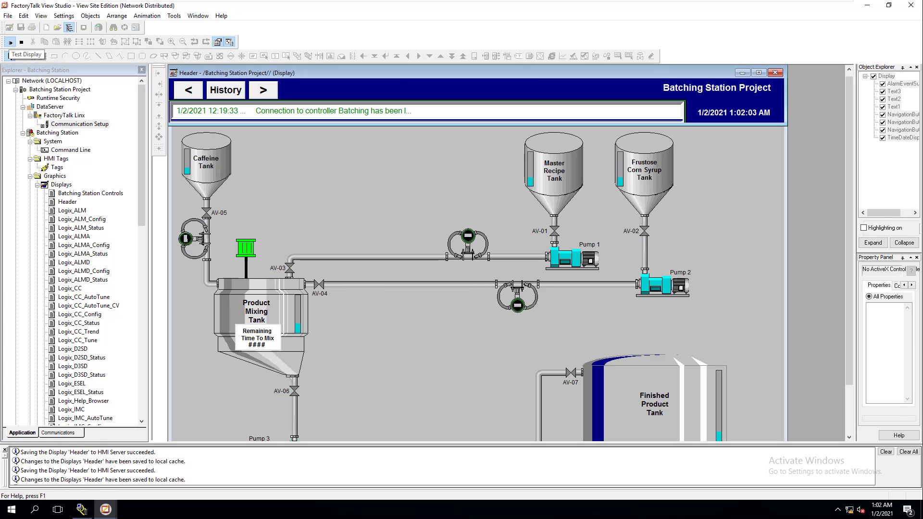
click(21, 42)
drag(427, 111, 428, 113)
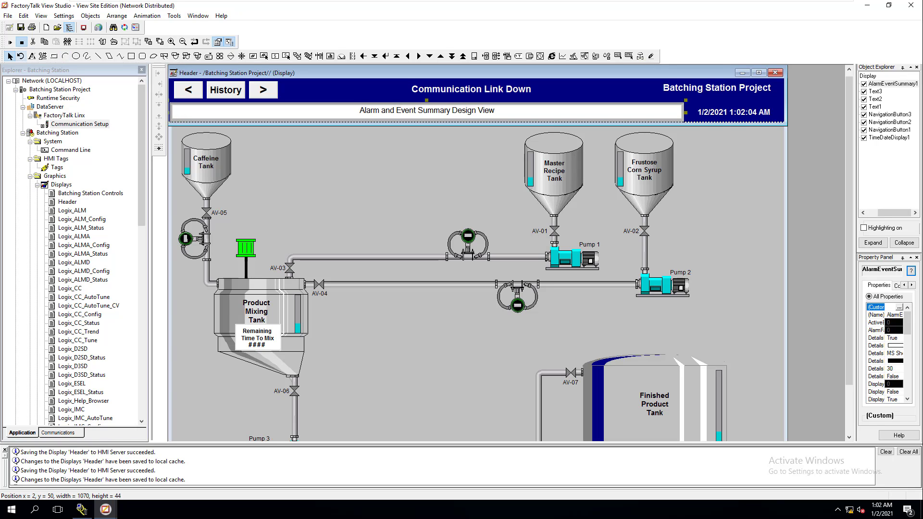
Test the Header display once more, return to editing and close the display.
click(10, 42)
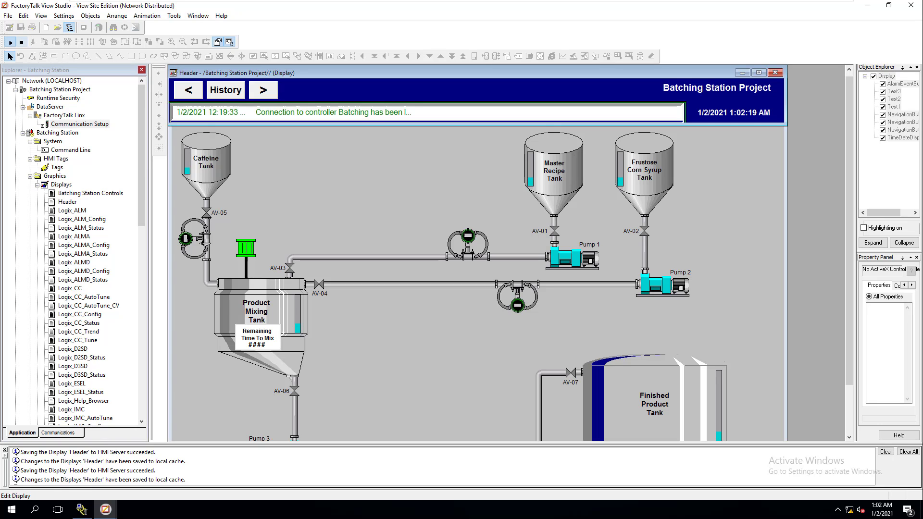
click(22, 43)
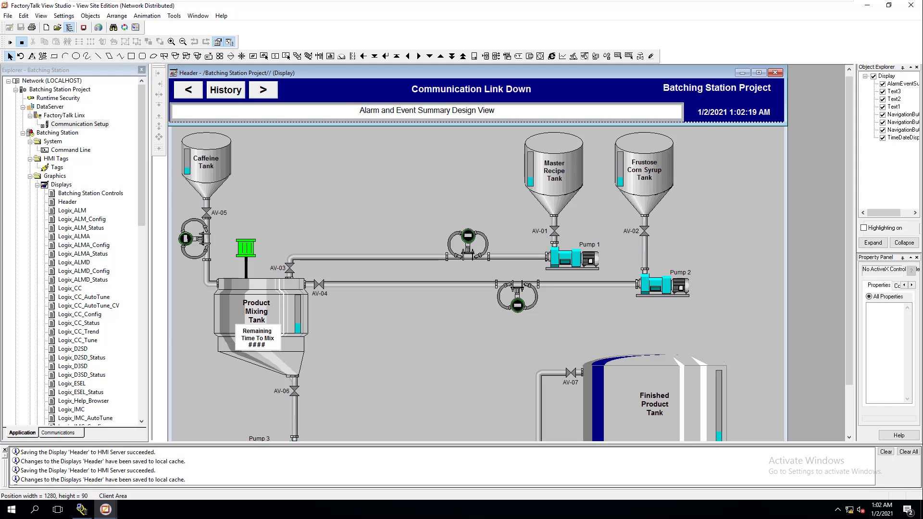
click(775, 73)
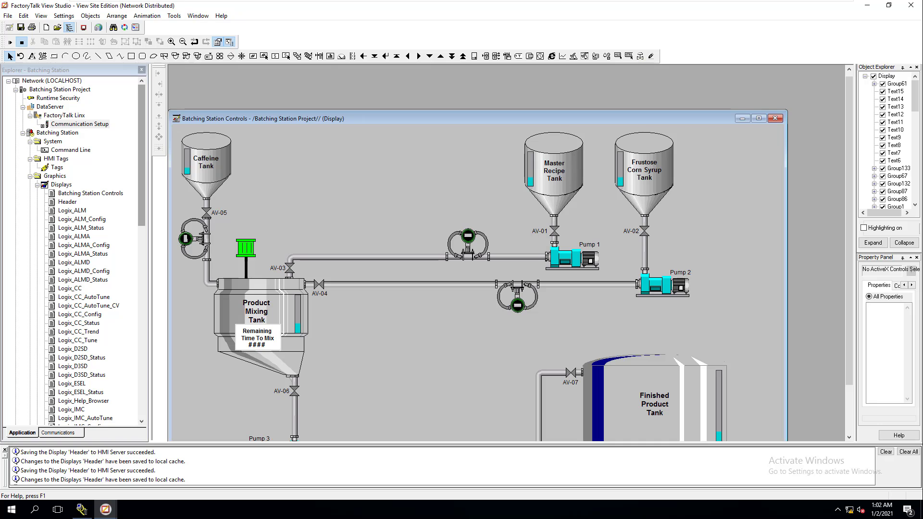
Create a new display in the Batching Station project and open its display settings.
drag(142, 155, 141, 159)
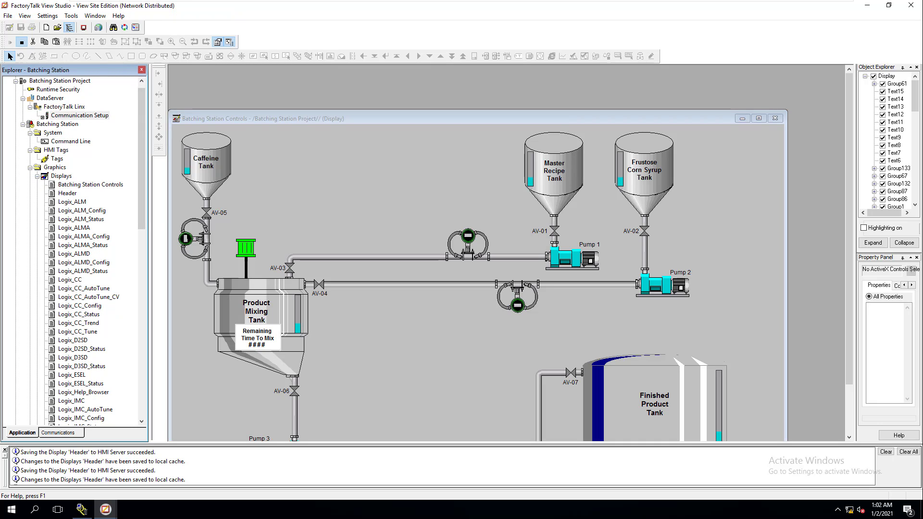
right_click(61, 175)
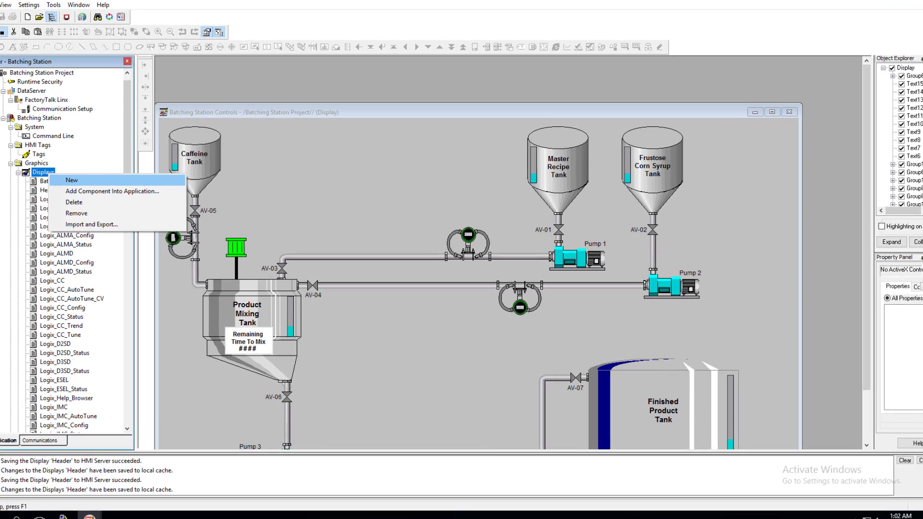
click(80, 183)
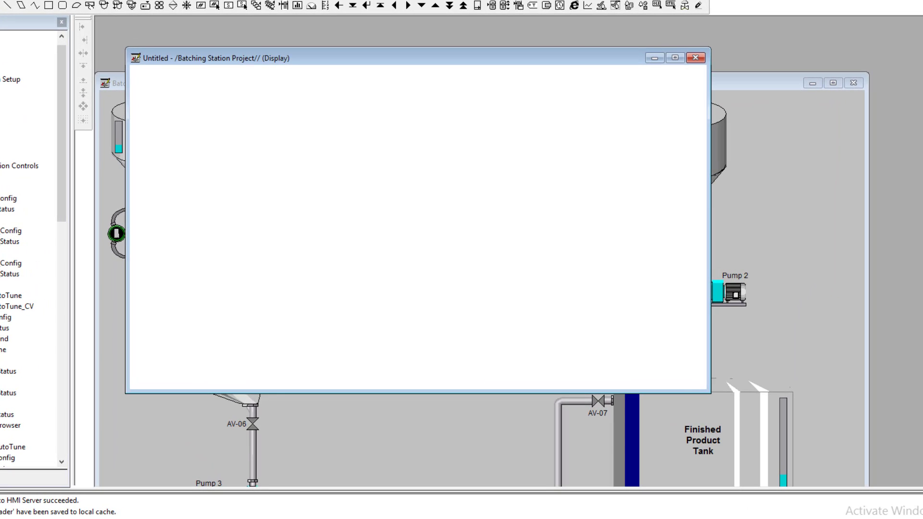
right_click(532, 153)
click(560, 161)
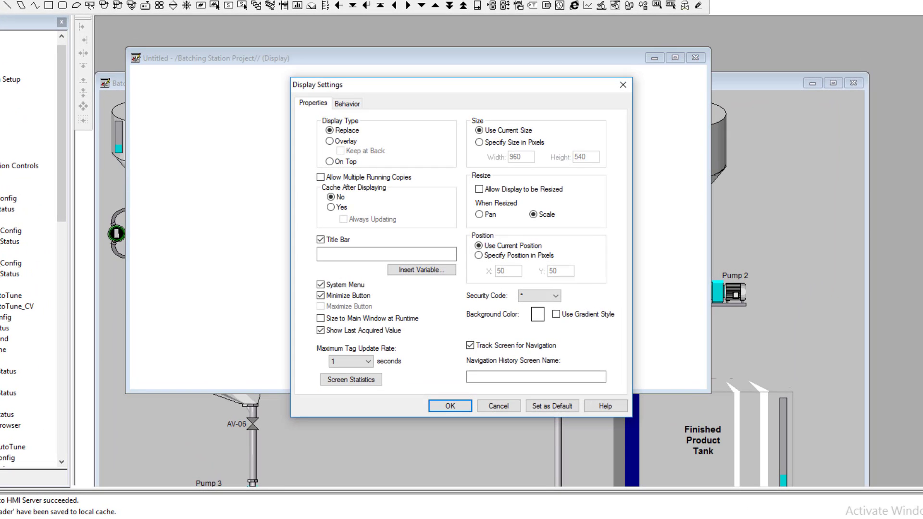
Specify the new display's size as 1280 by 90 pixels and set its background color to dark blue.
click(479, 142)
double_click(516, 157)
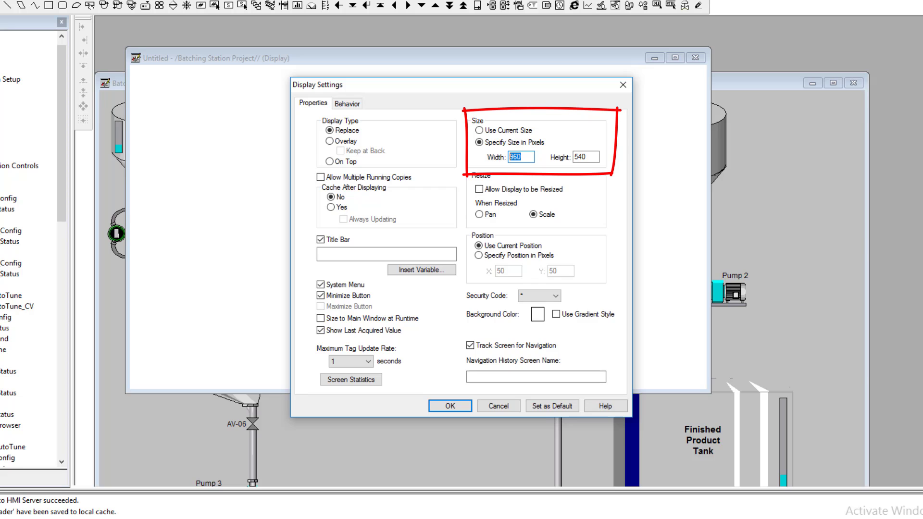
text(1280)
double_click(580, 157)
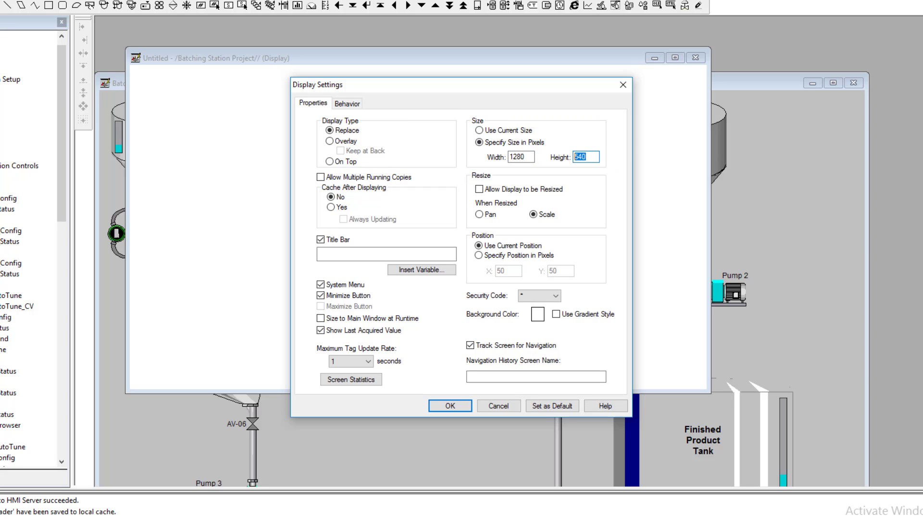
text(90)
click(537, 314)
click(598, 342)
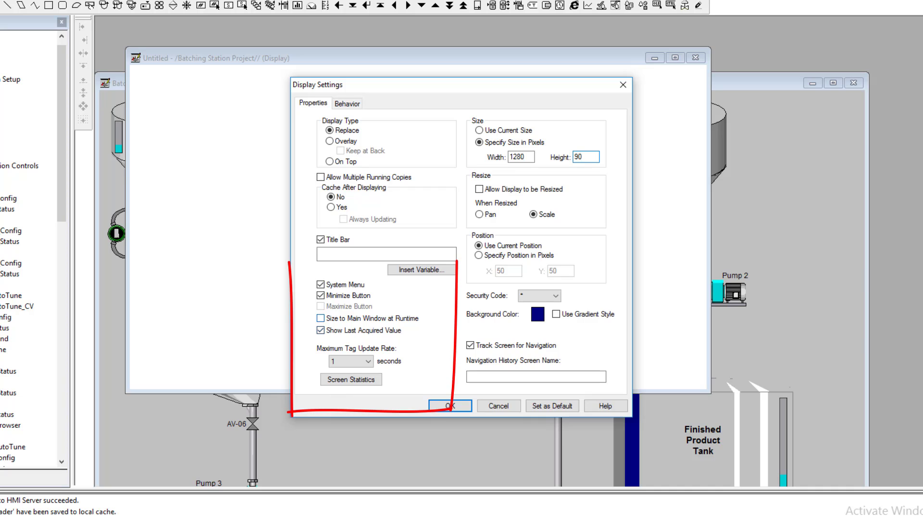
Enable Size to Main Window at Runtime, disable the Minimize Button and System Menu, set the maximum tag update rate to 0.5 seconds and accept the settings.
click(321, 318)
click(320, 296)
click(321, 284)
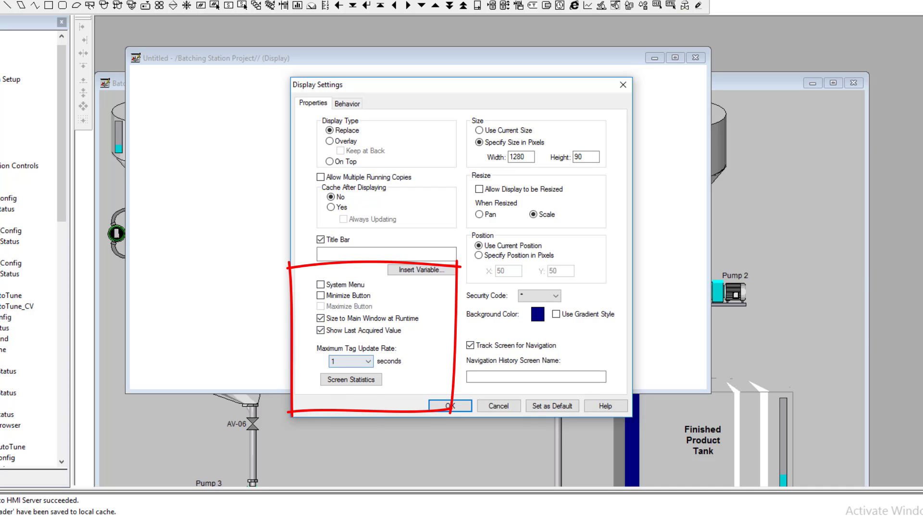
click(351, 362)
click(336, 395)
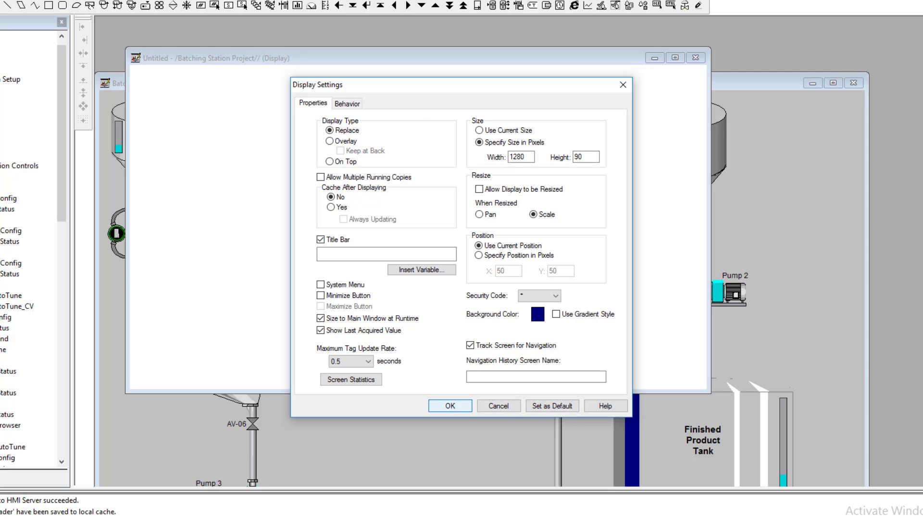
click(450, 406)
key(Return)
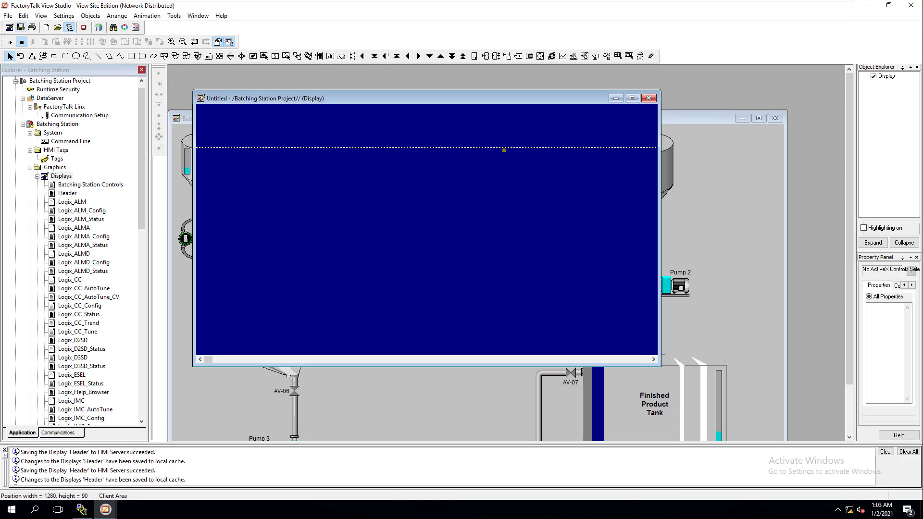
Save the new display under the component name Footer and close it.
key(ctrl+s)
text(F)
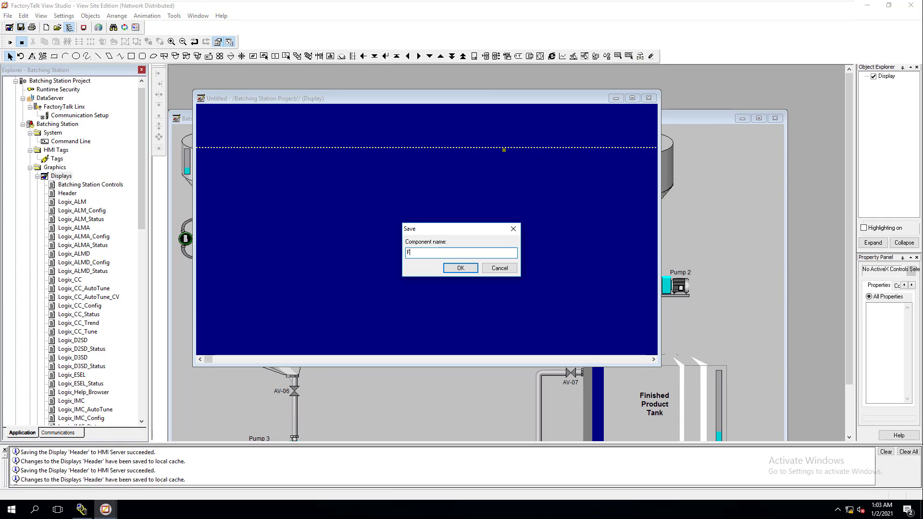
text(ooter)
key(Return)
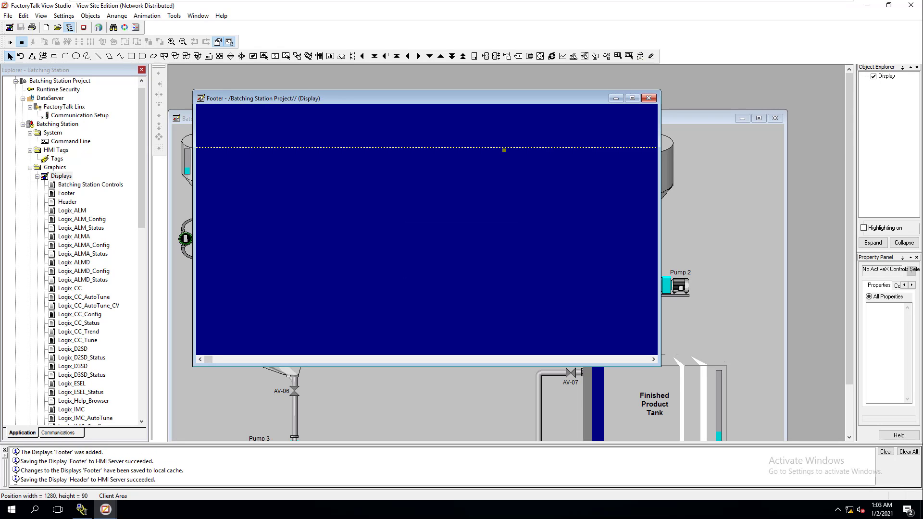
click(648, 98)
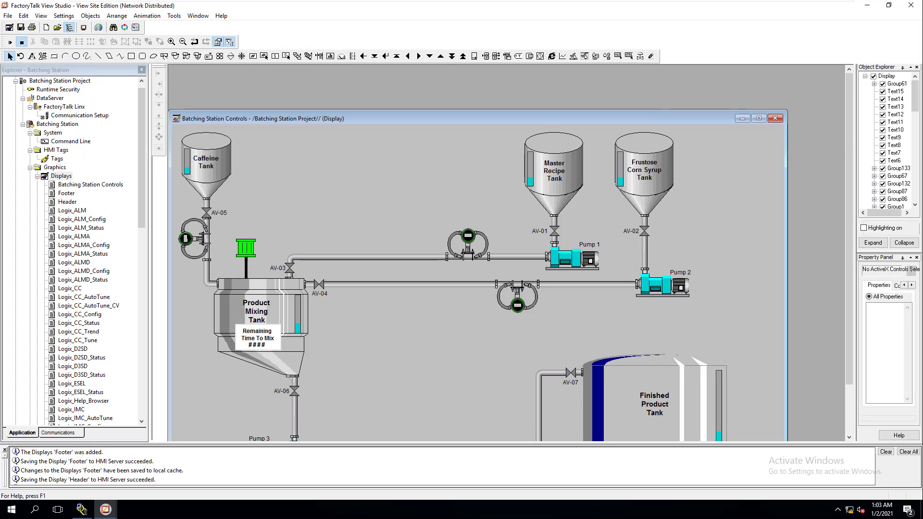
Reopen the Footer display, align its window across the lower part of the Batching Station Controls display, and close it saving the changes.
double_click(66, 193)
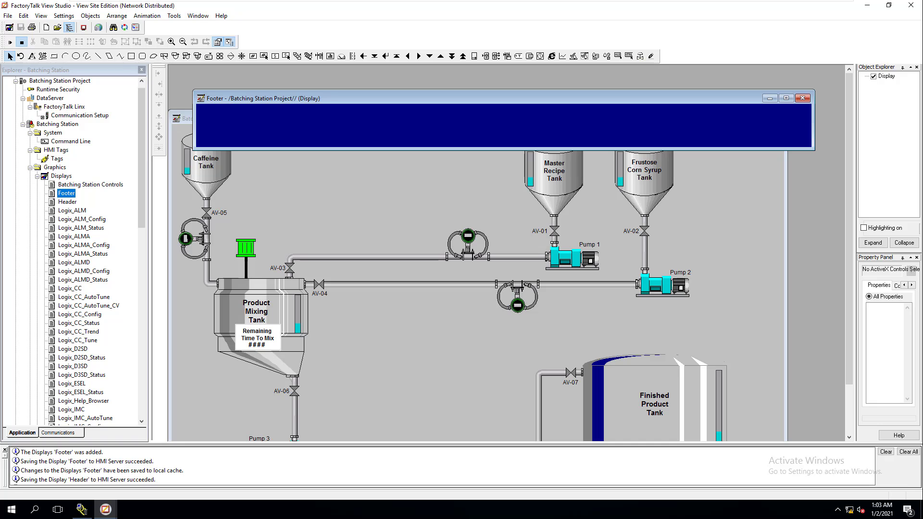
drag(413, 98, 416, 290)
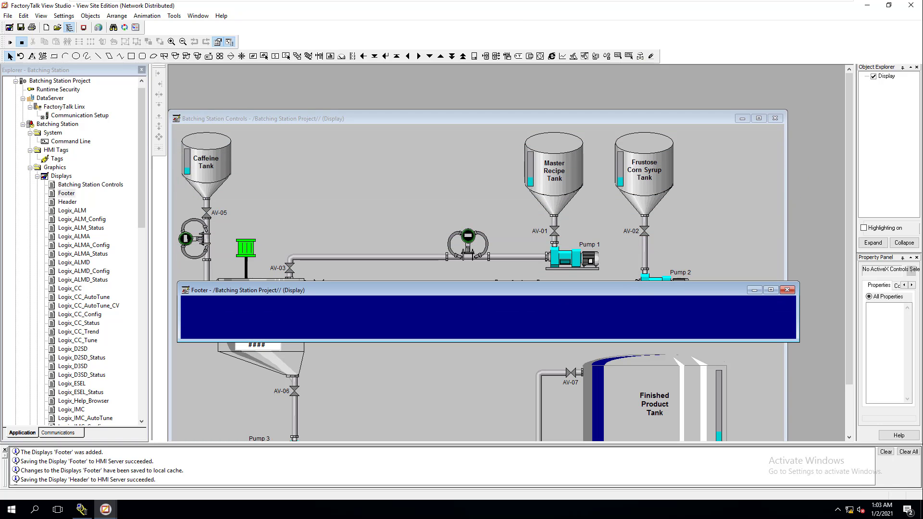
drag(849, 283, 849, 335)
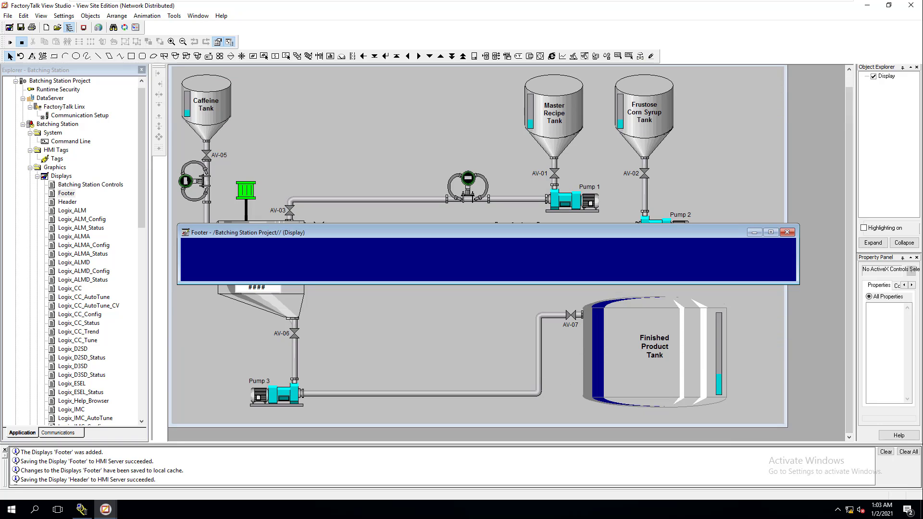
drag(485, 232, 469, 382)
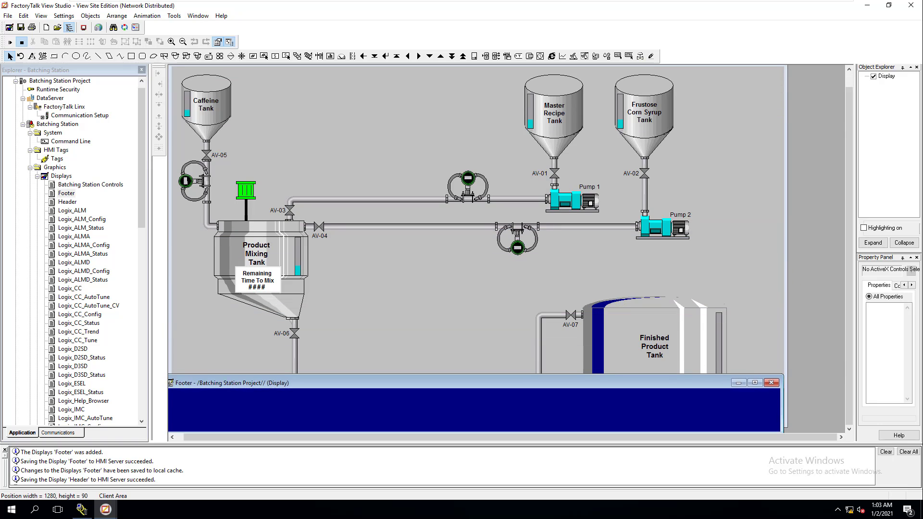
drag(406, 383, 412, 390)
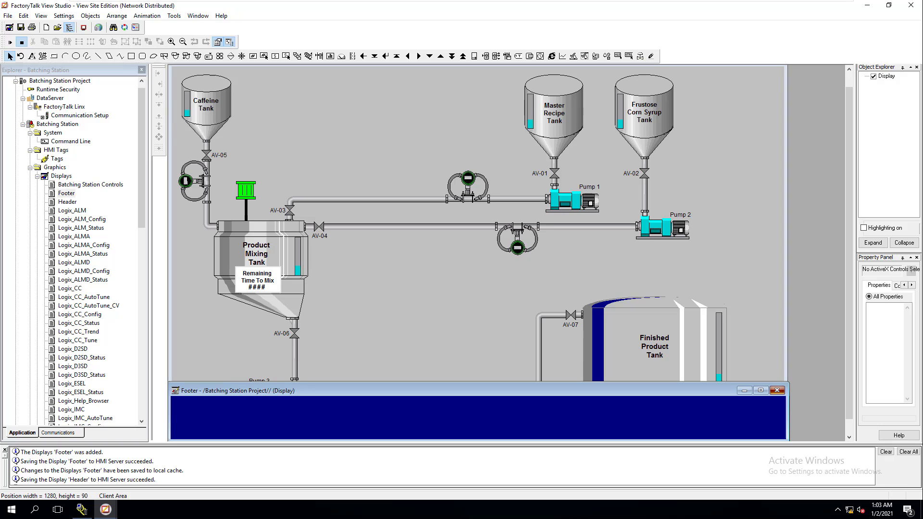
click(777, 390)
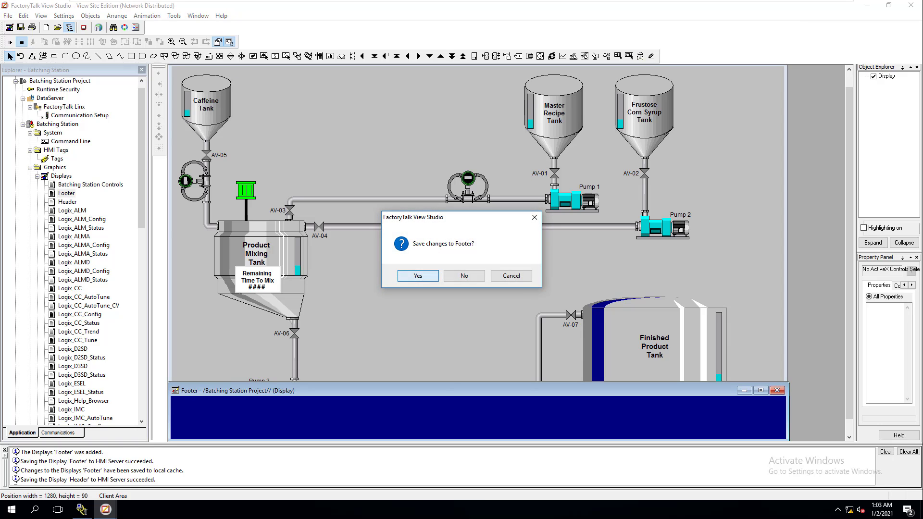
click(417, 275)
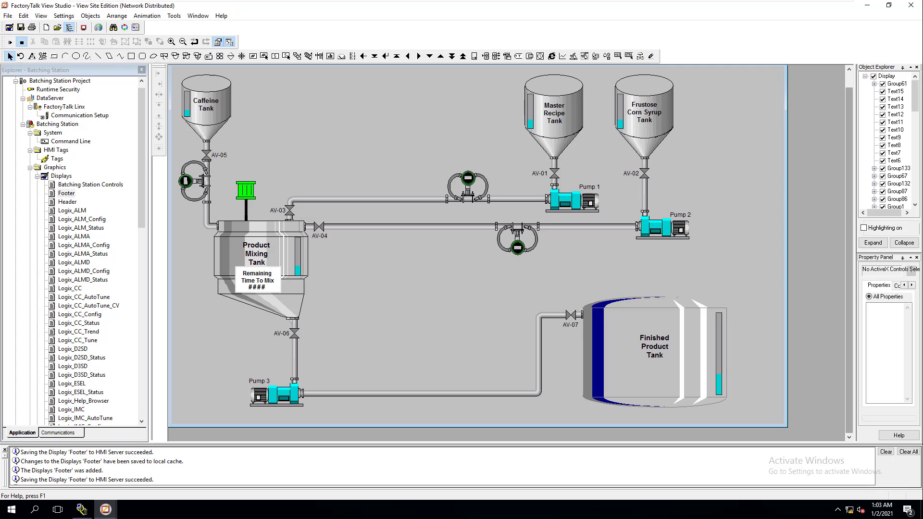
Open the Header display over the Batching Station Controls display, test it and return to editing.
drag(849, 240, 850, 221)
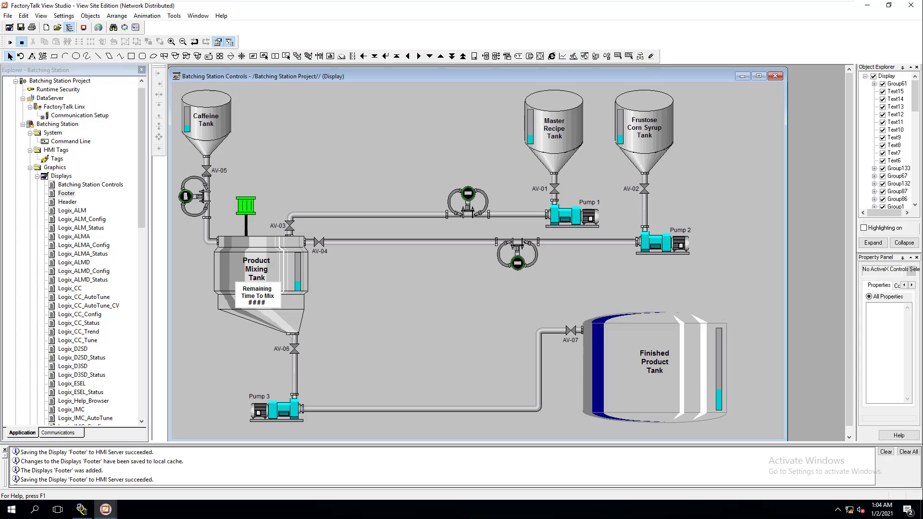
double_click(68, 202)
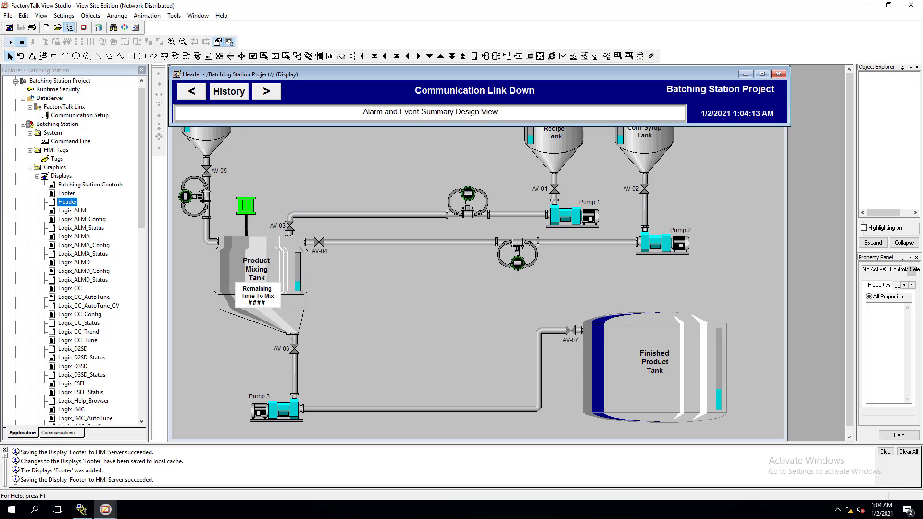
click(10, 42)
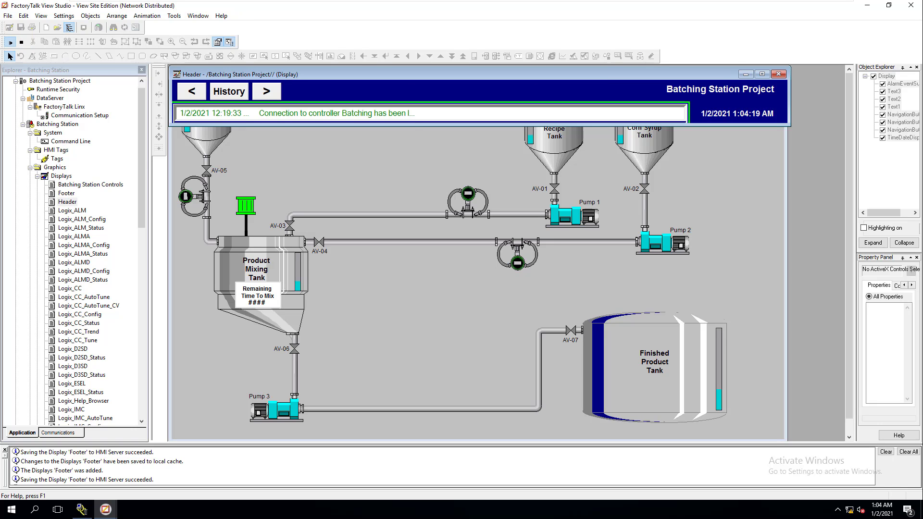
click(22, 43)
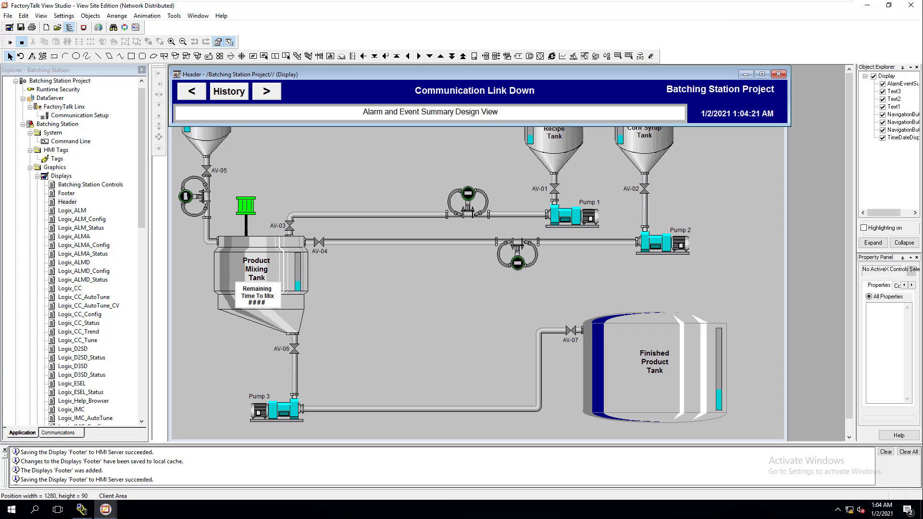
Locate and select Macros under Logic and Control in the project tree.
drag(142, 158, 141, 290)
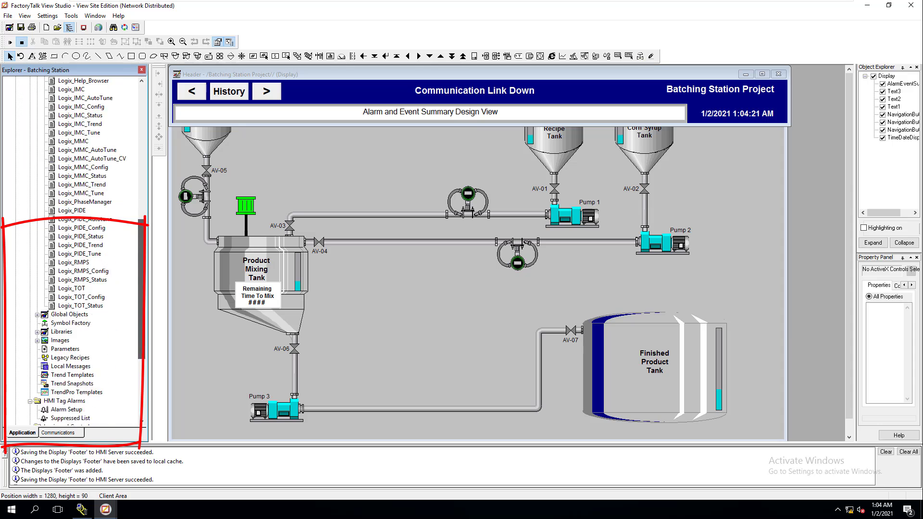
scroll(72, 250, down, 6)
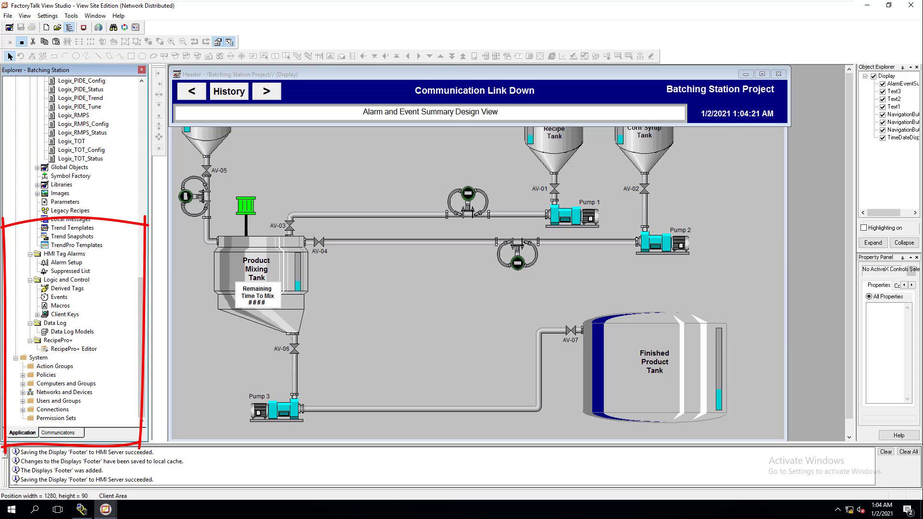
key(Escape)
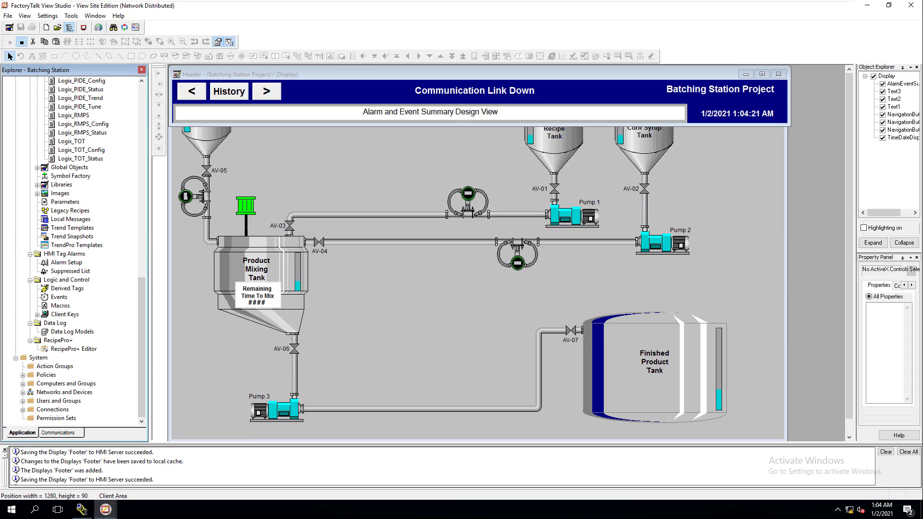
click(60, 305)
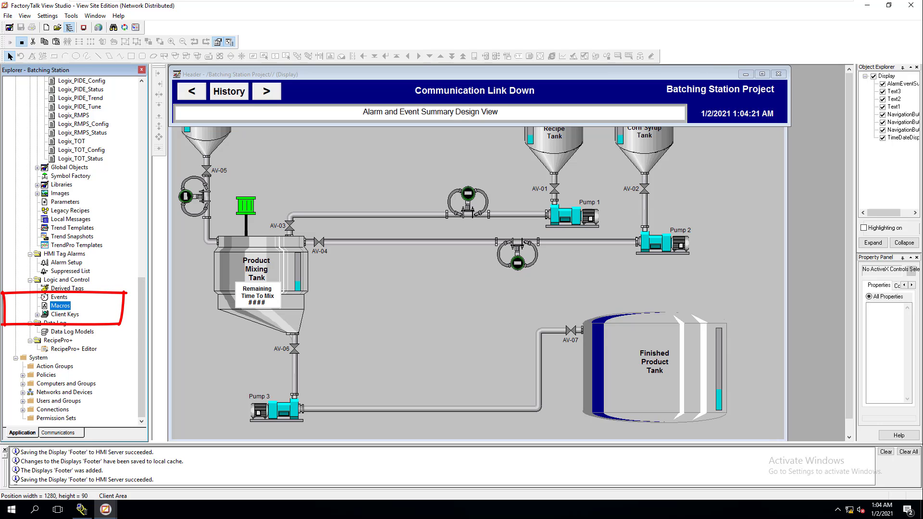
key(Escape)
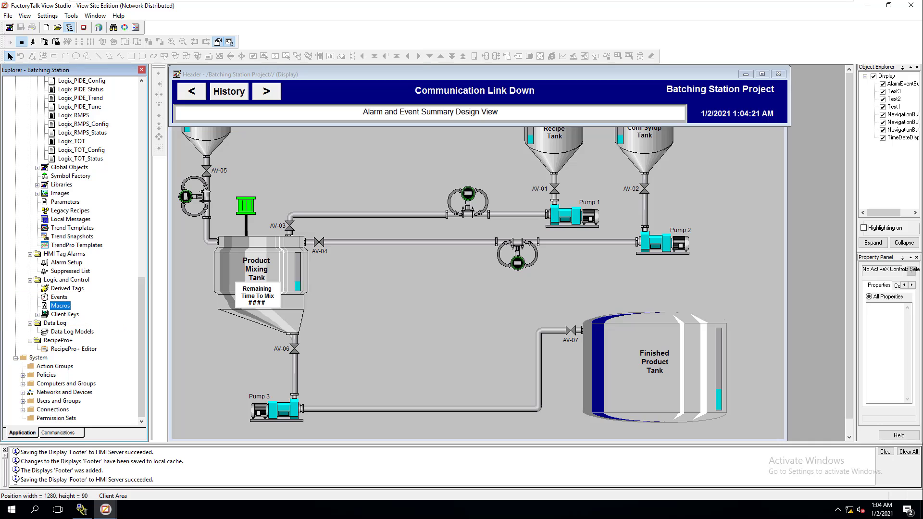